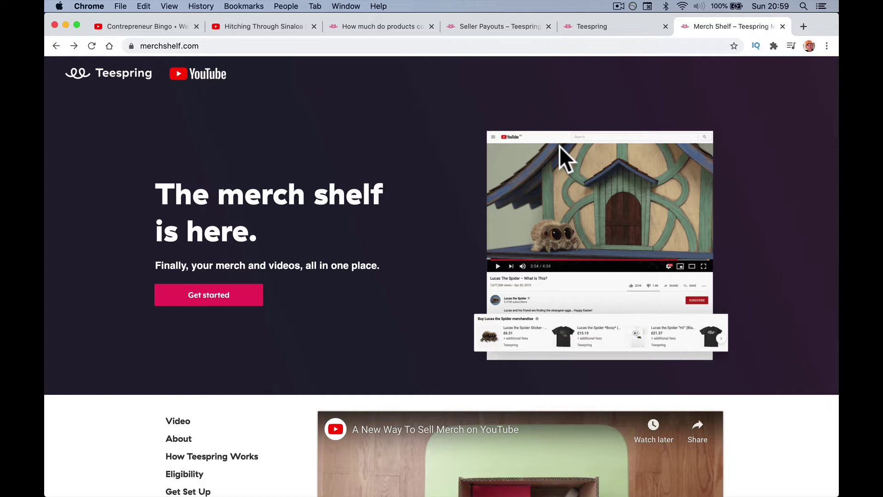
# Scroll merchshelf.com to the eligibility criteria: Partner Program, 10,000+ subscribers, no strikes.
pyautogui.scroll(-15, 559, 146)
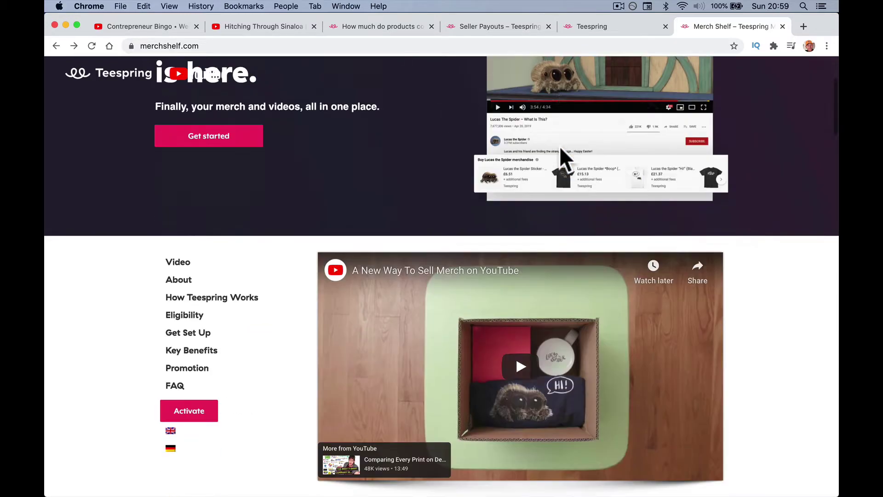
pyautogui.scroll(-2, 563, 138)
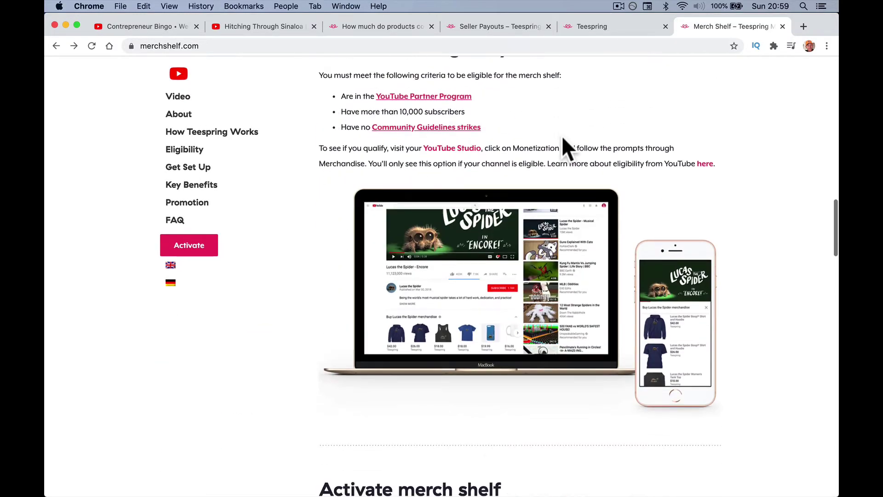
pyautogui.scroll(9, 563, 138)
pyautogui.scroll(-5, 563, 138)
pyautogui.scroll(-1, 562, 138)
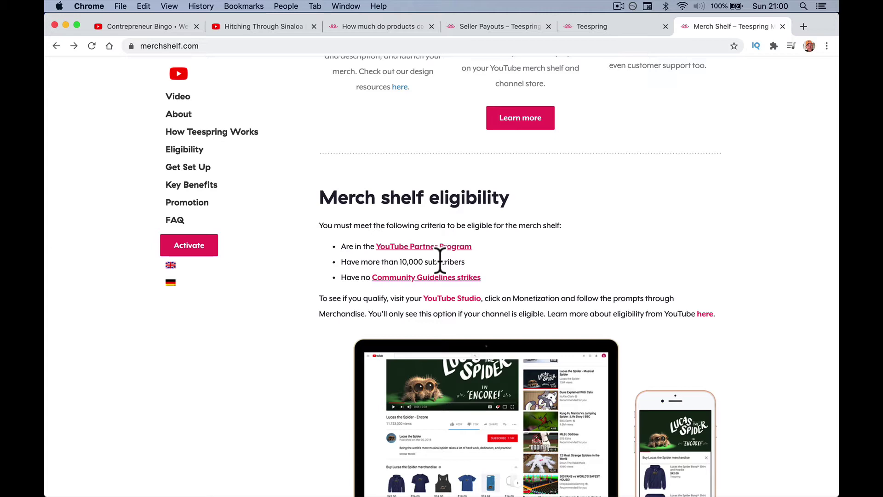
# Browse the merchandise shelf under the Hitching Through Sinaloa video, showing more products.
pyautogui.click(264, 26)
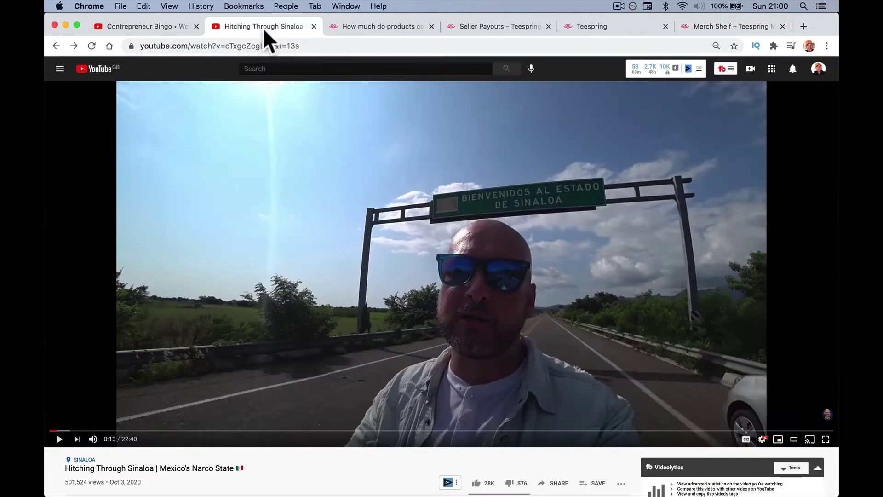
pyautogui.scroll(-5, 324, 267)
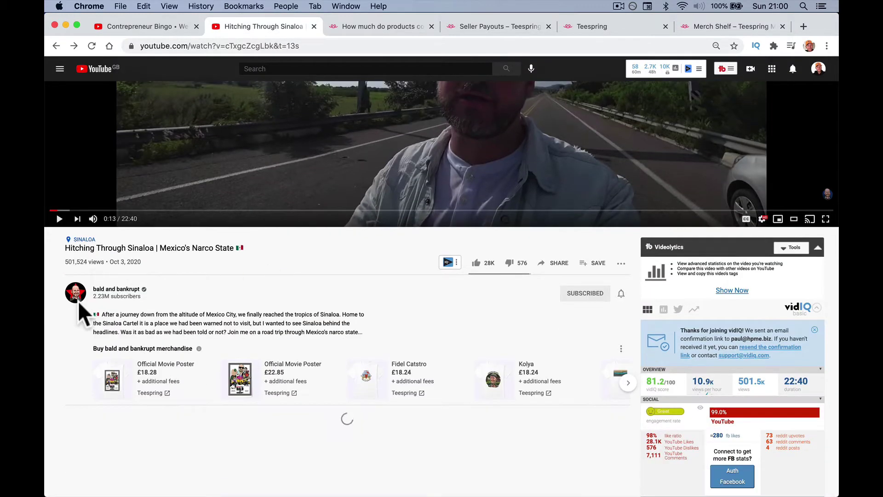
pyautogui.scroll(-2, 186, 384)
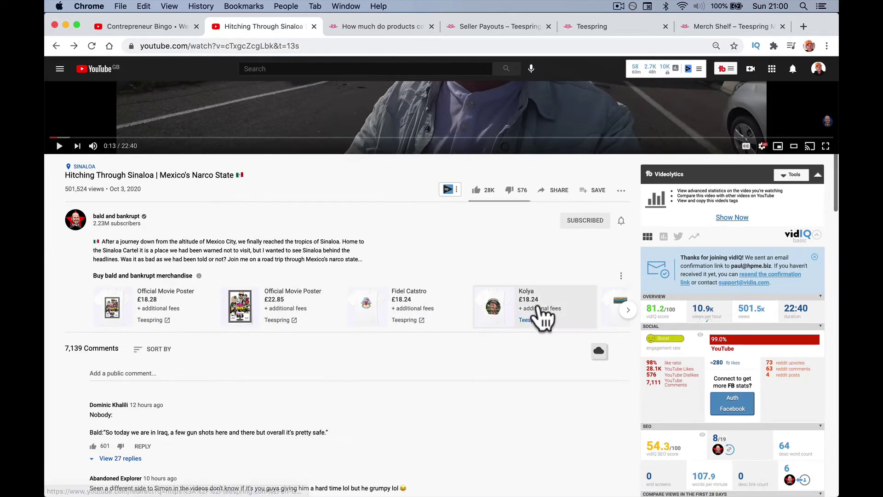
pyautogui.click(628, 310)
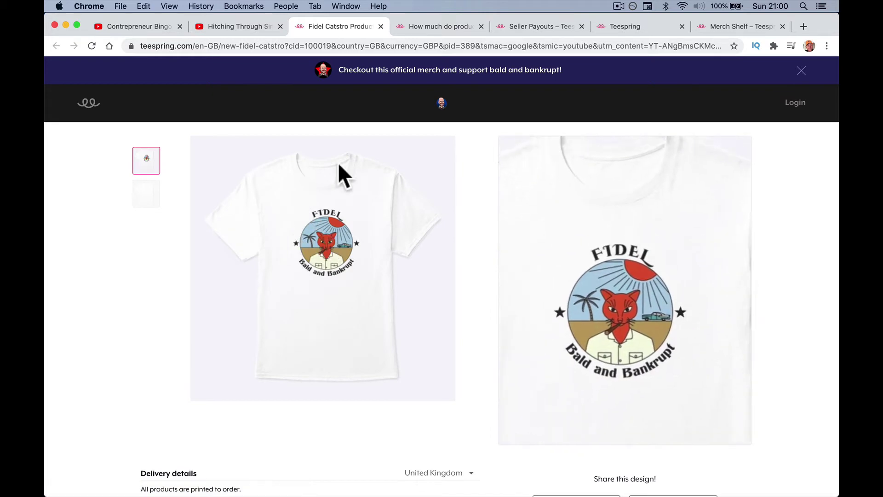
# Close the Fidel Catstro and Official Movie Poster product tabs and return to Contrepreneur Bingo.
pyautogui.click(380, 26)
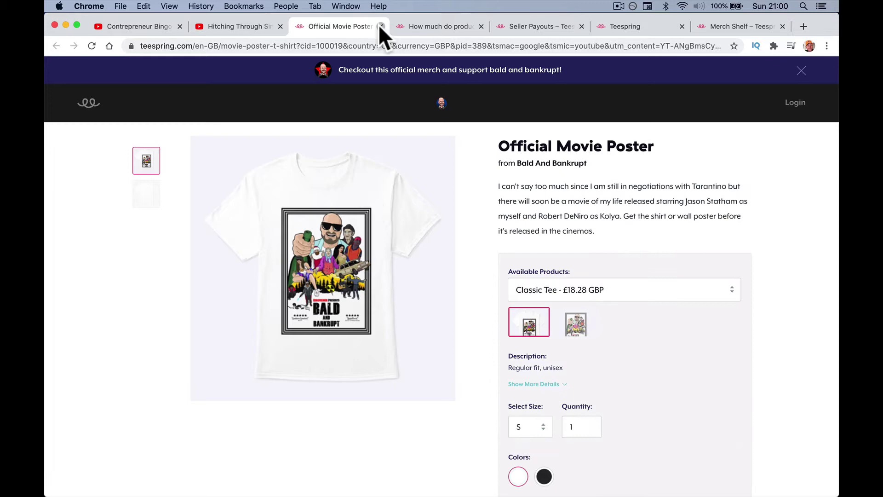
pyautogui.click(381, 26)
pyautogui.click(158, 32)
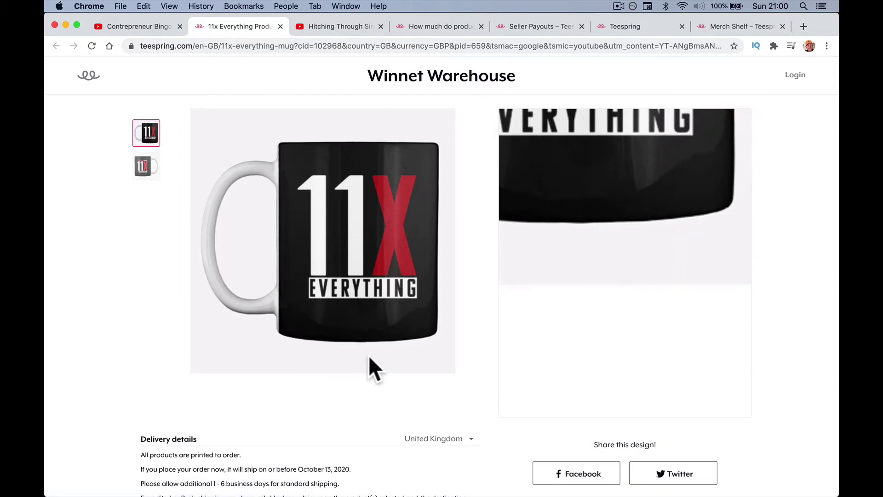
pyautogui.moveTo(390, 442)
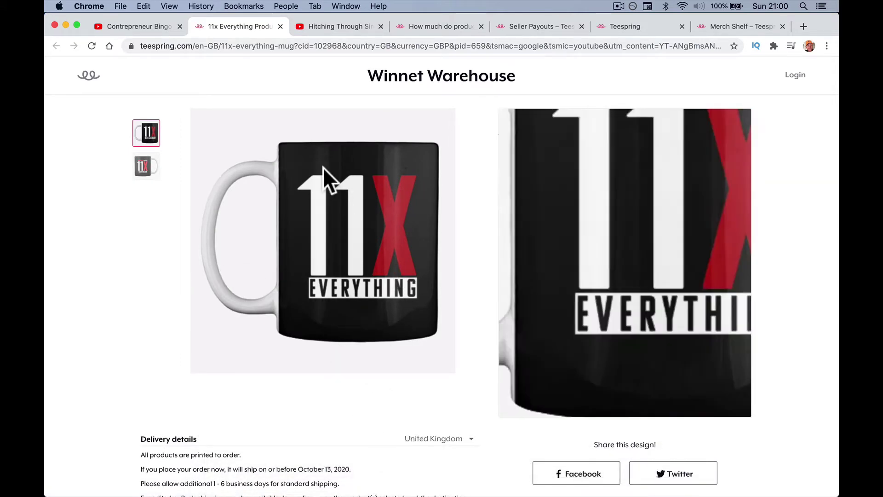
# Close the 11x Everything mug product tab and the YouTube video tabs.
pyautogui.click(280, 26)
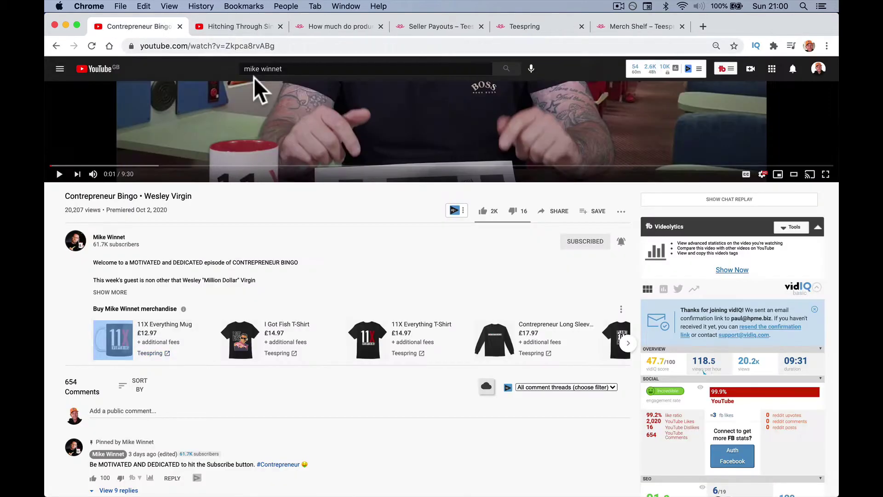
pyautogui.scroll(1, 255, 279)
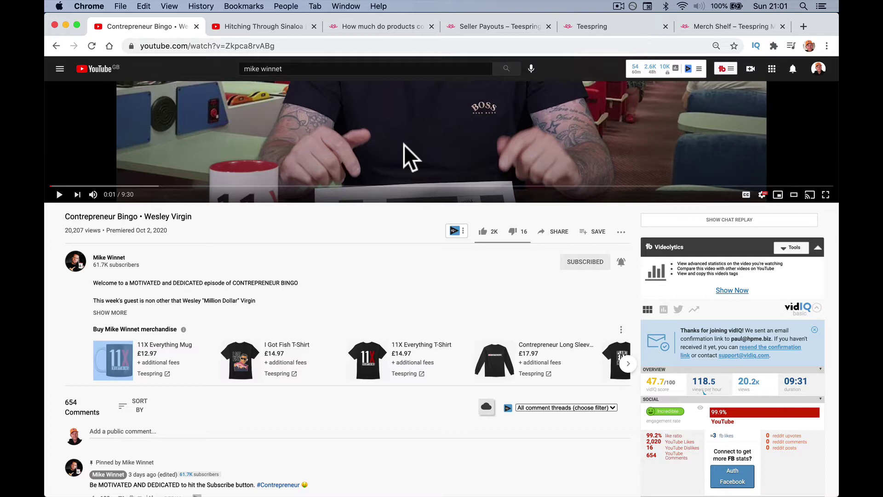
pyautogui.press('super+w')
pyautogui.press('super+w')
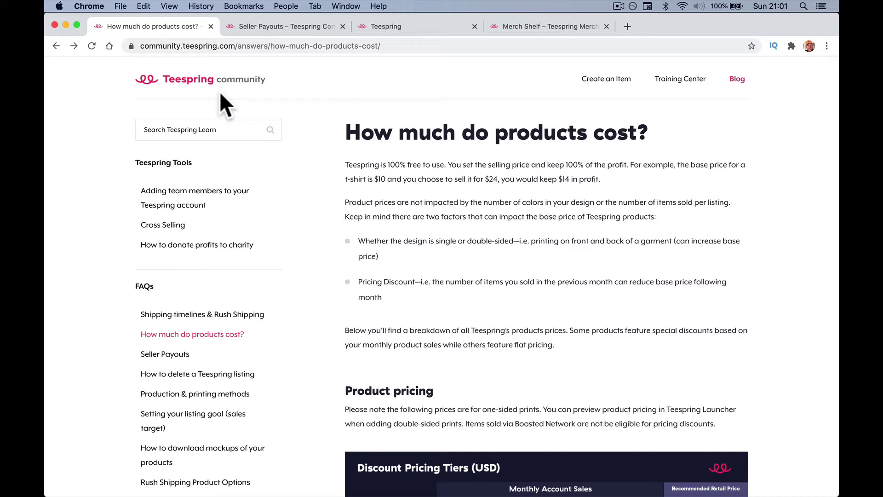
# Highlight the '100% free to use' statement, then open the Discount Pricing Tiers table image.
pyautogui.press('super+a')
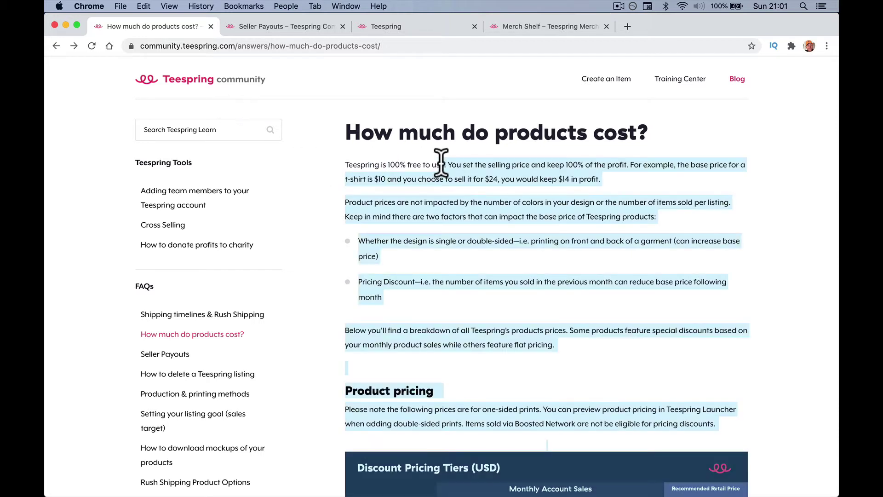
pyautogui.click(434, 164)
pyautogui.moveTo(443, 164); pyautogui.dragTo(365, 164)
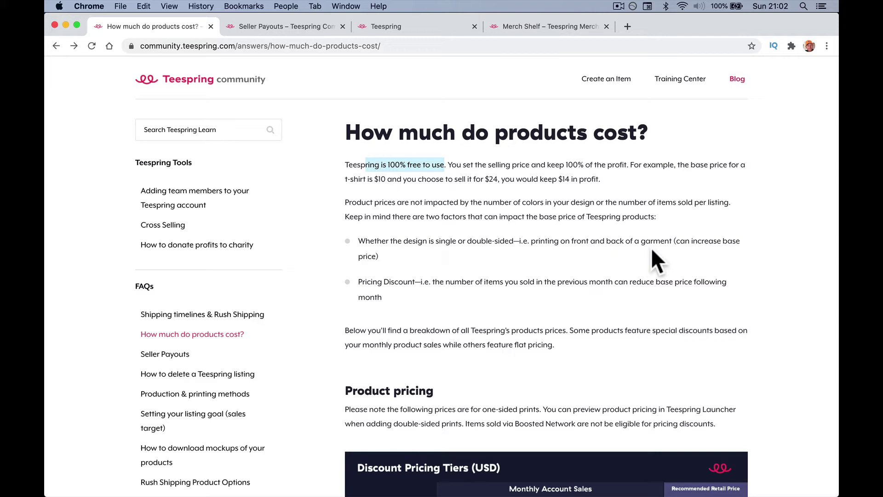
pyautogui.scroll(-5, 652, 253)
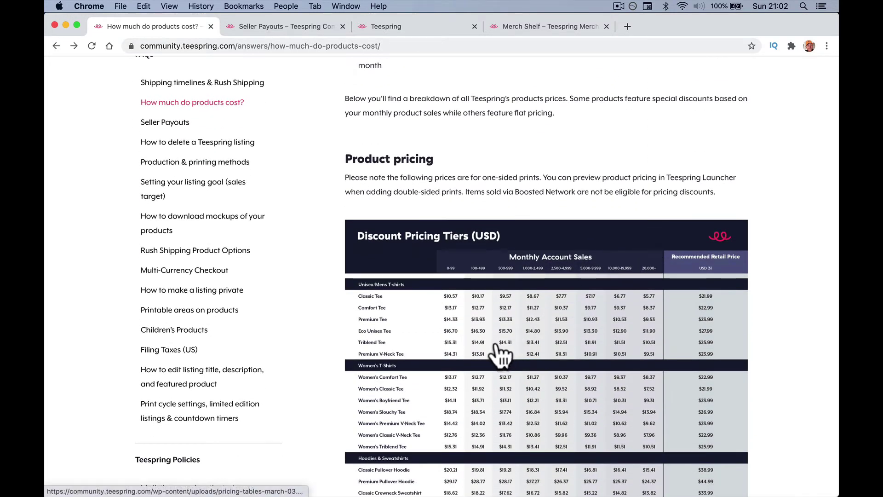
pyautogui.click(498, 346)
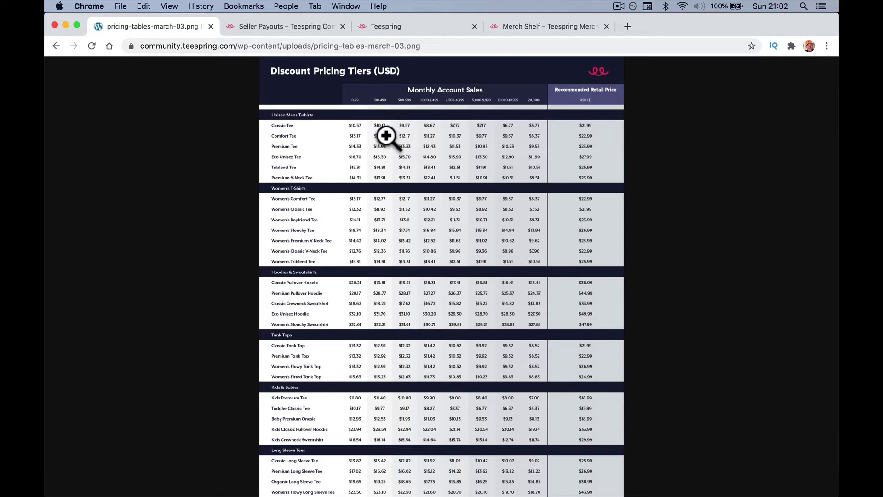
# Zoom into the pricing table image at full size and back out.
pyautogui.click(431, 207)
pyautogui.scroll(3, 431, 207)
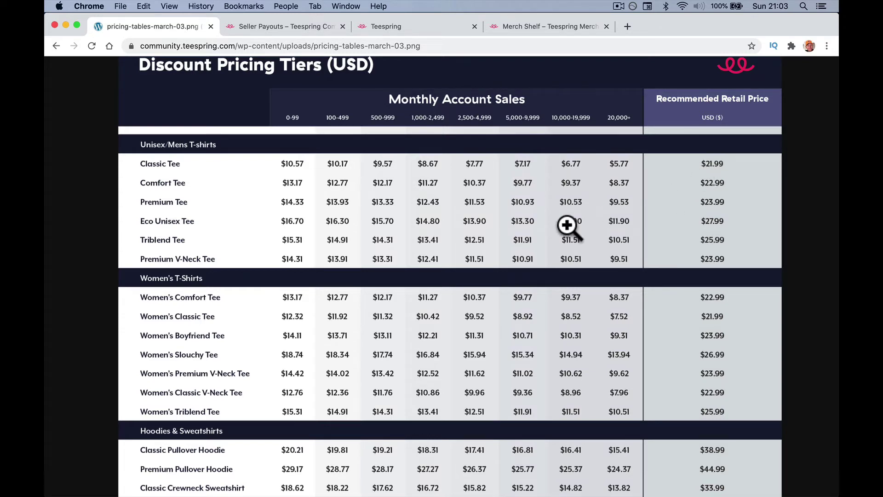
pyautogui.scroll(-5, 554, 228)
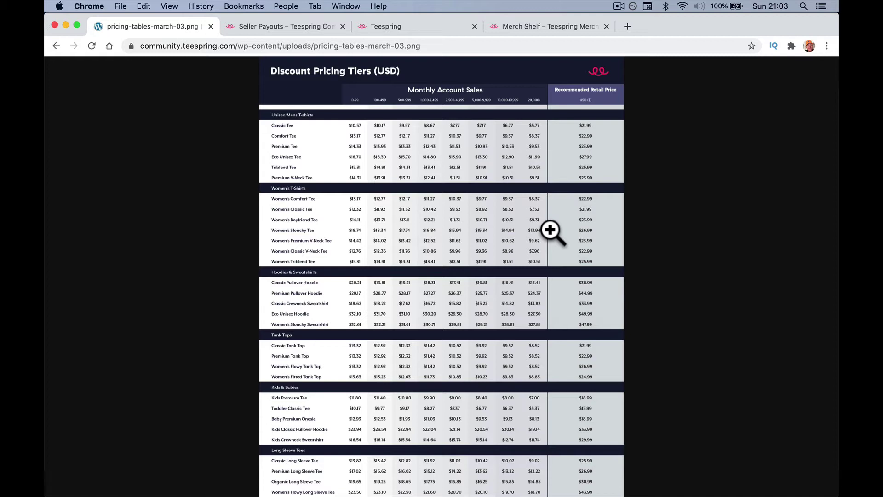
# Load the YouTube home page in this tab by entering 'you' in the address bar.
pyautogui.click(256, 46)
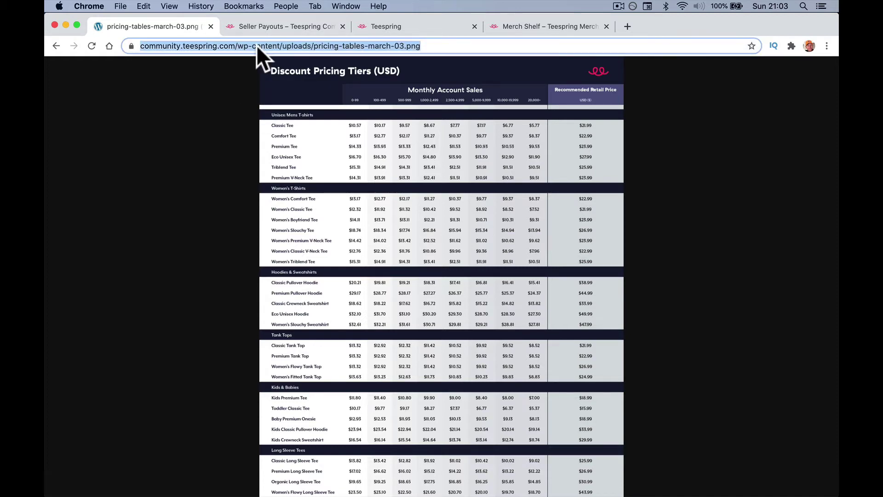
pyautogui.write('you')
pyautogui.press('Return')
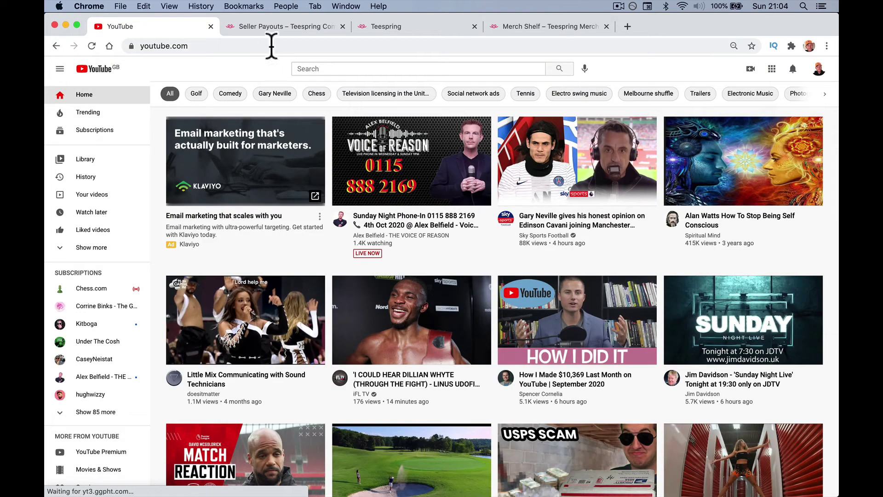
# Go to YouTube Studio's Monetization page and start Merchandise setup with Get Started.
pyautogui.click(822, 73)
pyautogui.click(778, 161)
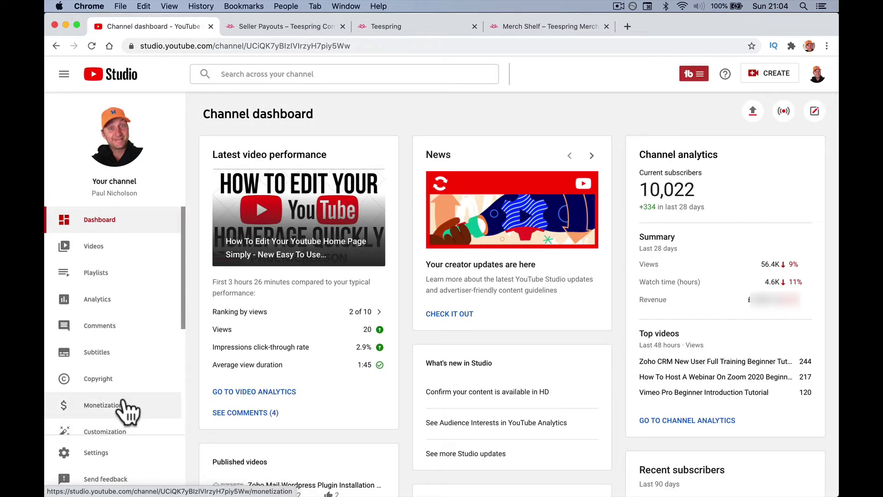
pyautogui.click(124, 405)
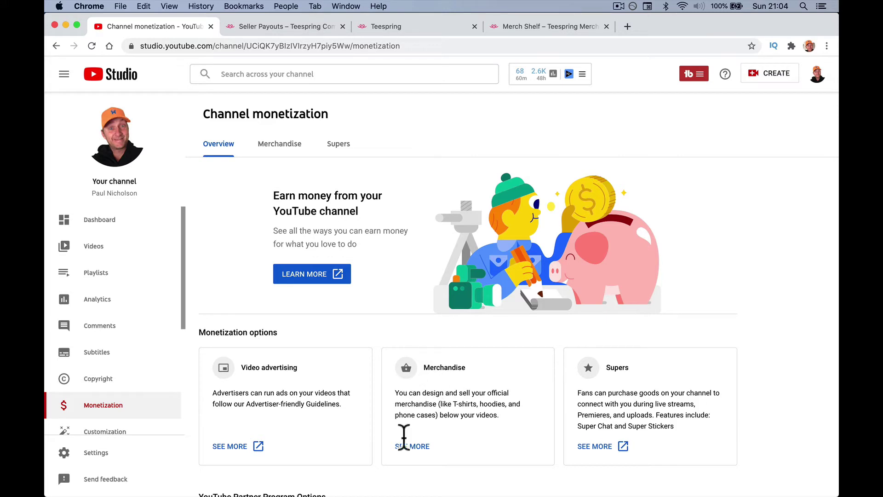
pyautogui.click(418, 445)
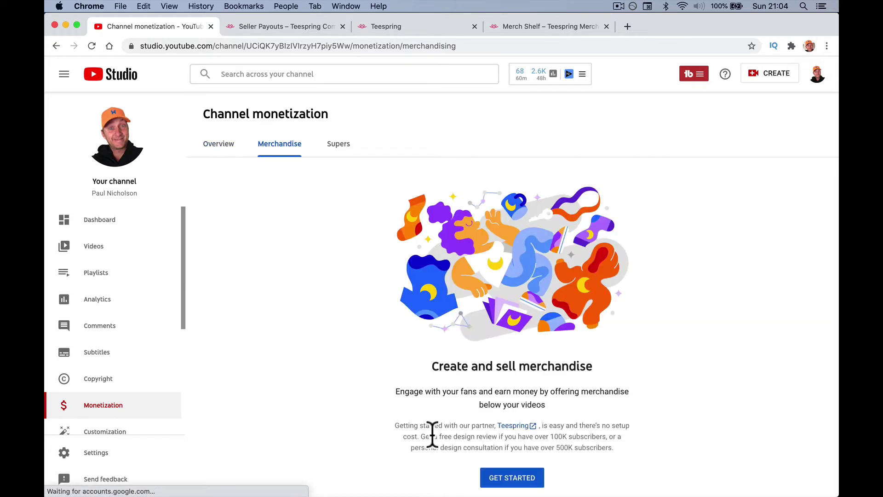
pyautogui.scroll(-1, 431, 434)
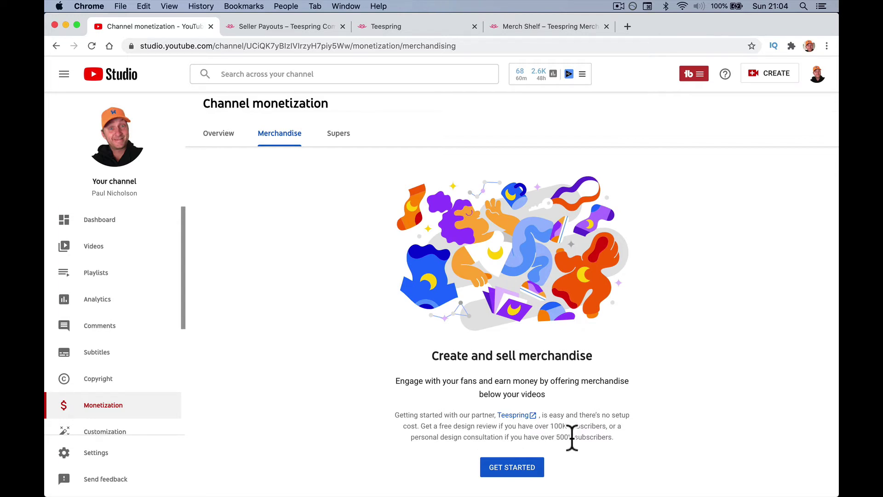
pyautogui.click(522, 462)
# Agree to all merch shelf terms, accept them, and open the Get Teespring ID page.
pyautogui.scroll(-4, 509, 331)
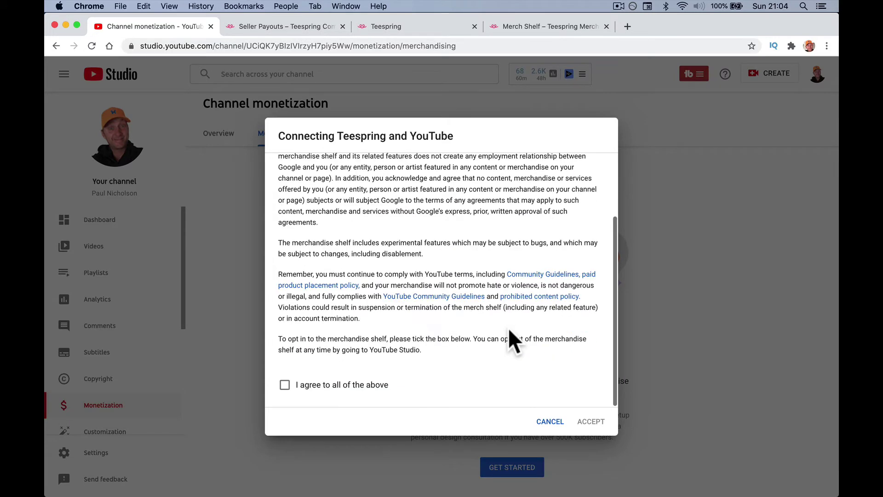
pyautogui.click(330, 389)
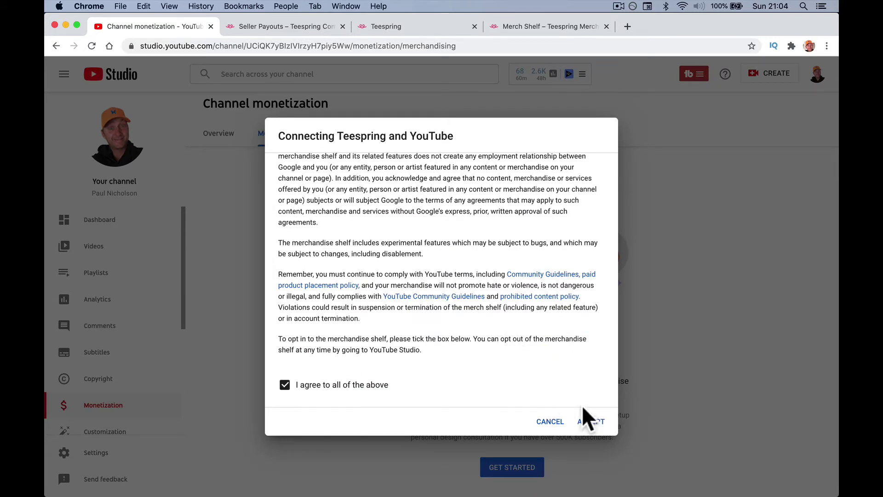
pyautogui.click(595, 420)
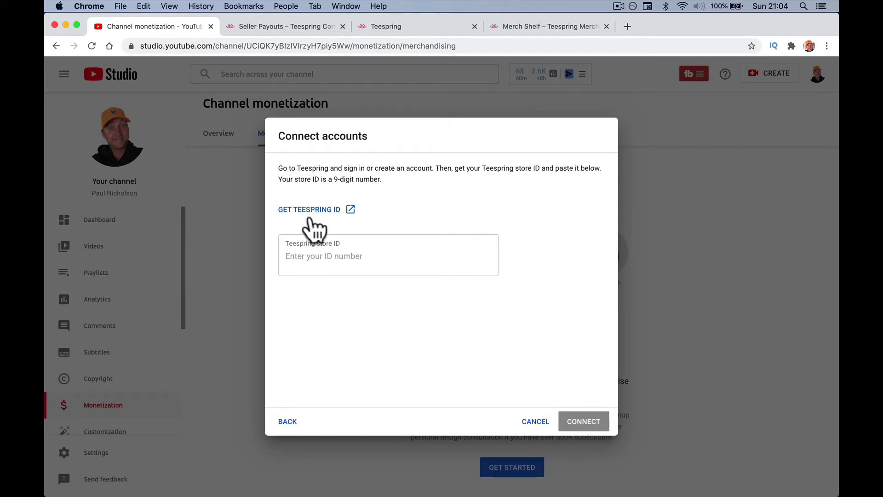
pyautogui.click(296, 261)
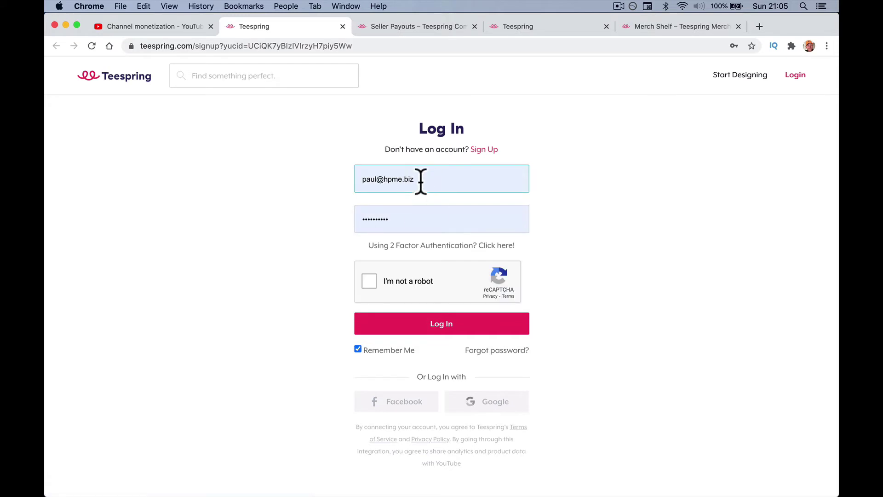
# Return to the Teespring log-in page and dismiss the saved-login suggestions.
pyautogui.click(420, 180)
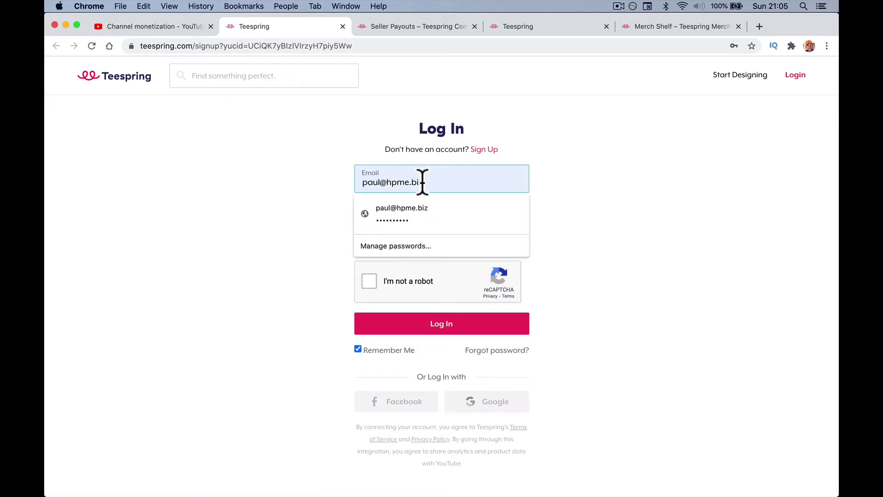
pyautogui.click(182, 28)
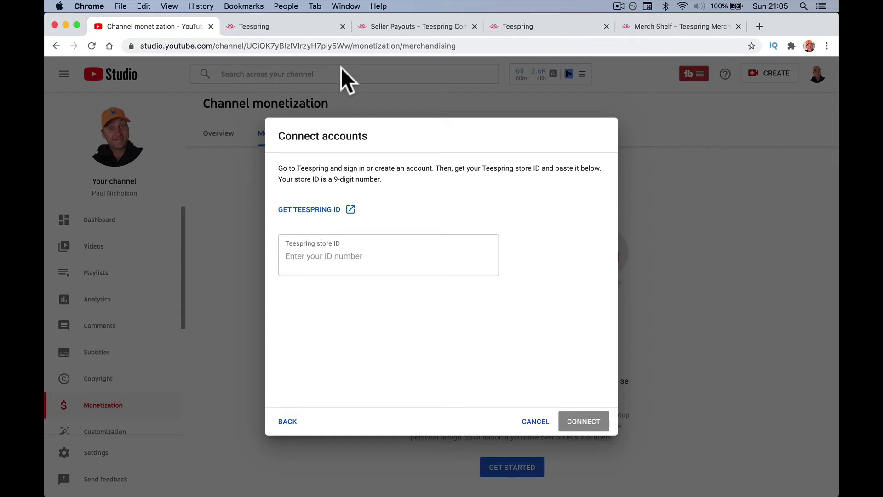
pyautogui.click(294, 25)
pyautogui.click(432, 186)
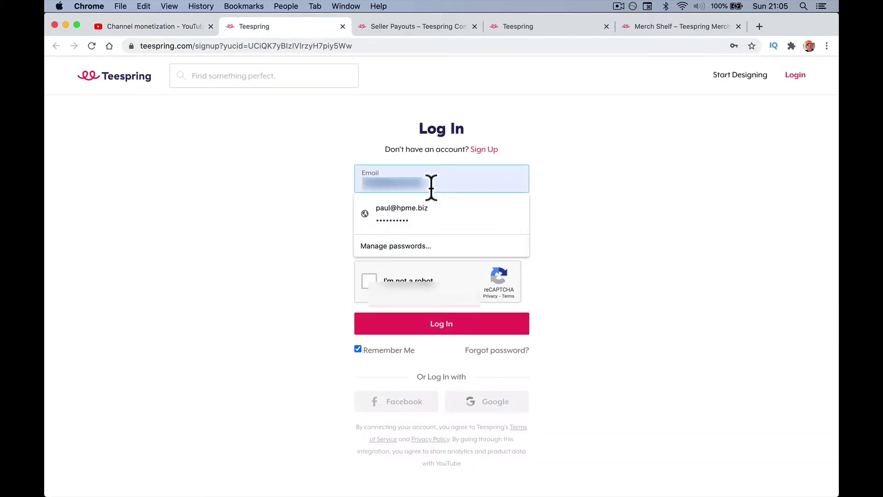
pyautogui.click(621, 174)
# Fill the sign-up form with a new email address and password, pass reCAPTCHA, and submit.
pyautogui.click(483, 150)
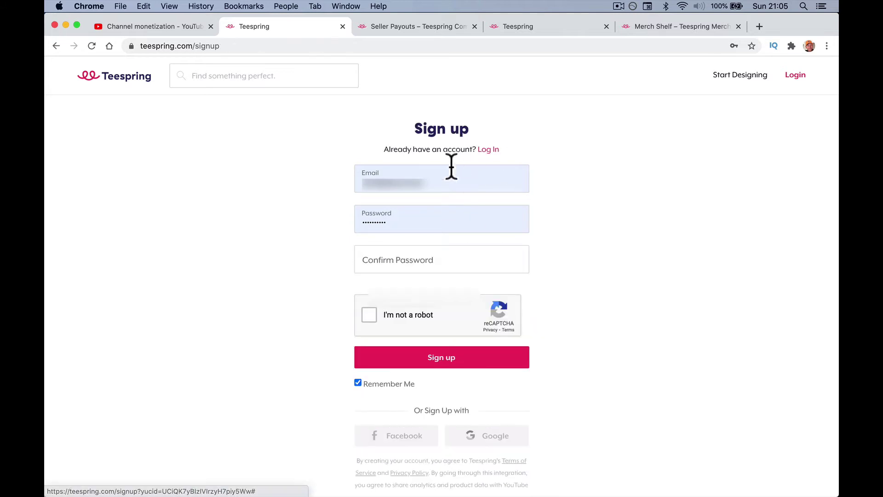
pyautogui.click(430, 179)
pyautogui.press('BackSpace')
pyautogui.press('BackSpace')
pyautogui.press('BackSpace')
pyautogui.press('BackSpace')
pyautogui.press('BackSpace')
pyautogui.press('BackSpace')
pyautogui.press('BackSpace')
pyautogui.press('BackSpace')
pyautogui.press('BackSpace')
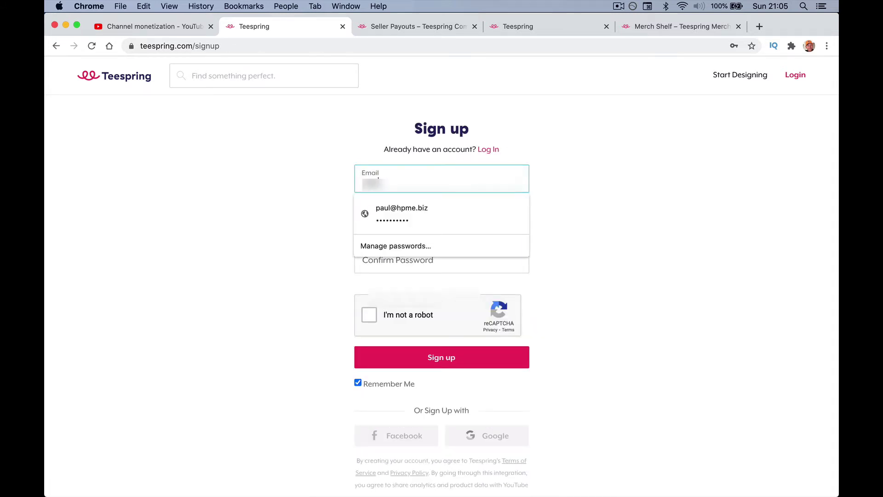
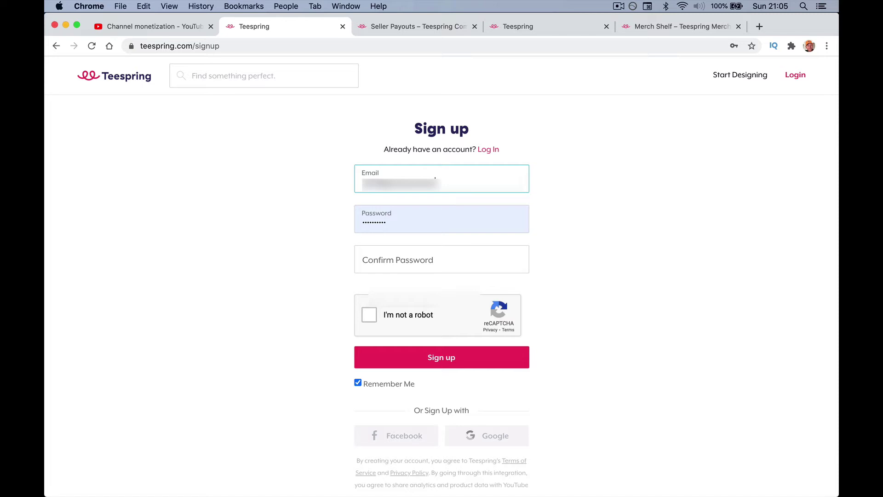
pyautogui.press('Tab')
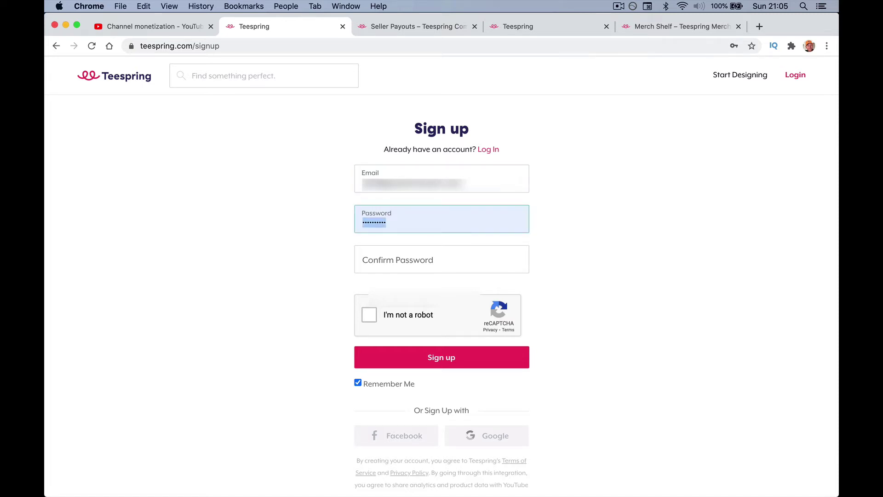
pyautogui.click(442, 259)
pyautogui.write('*********')
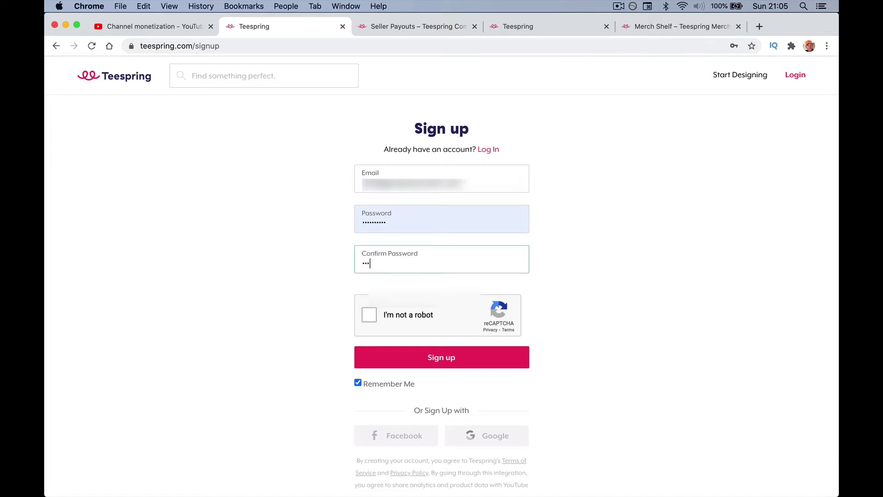
pyautogui.write('*')
pyautogui.click(367, 317)
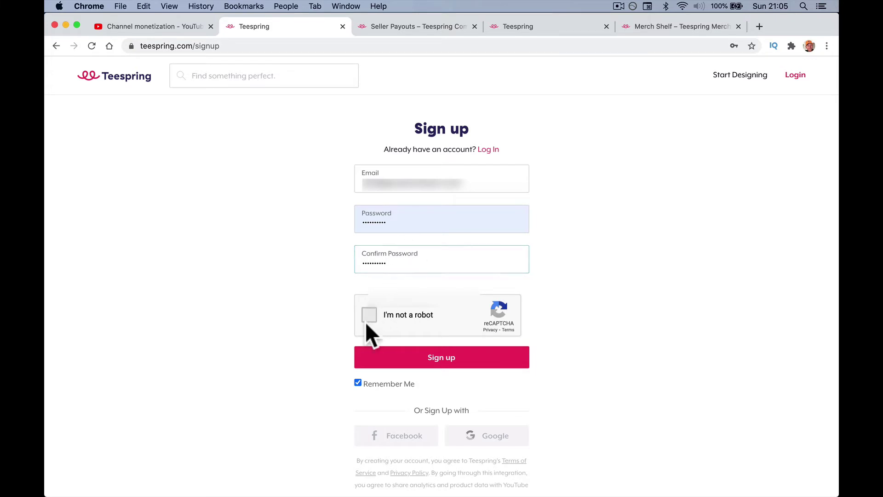
pyautogui.click(387, 362)
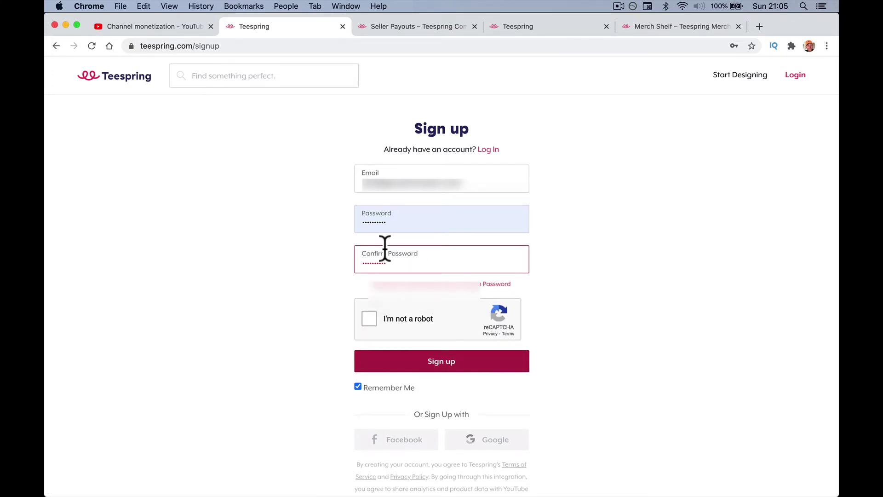
# Retype the password, recheck reCAPTCHA, and resubmit sign-up to reach the store ID page.
pyautogui.doubleClick(385, 219)
pyautogui.write('**')
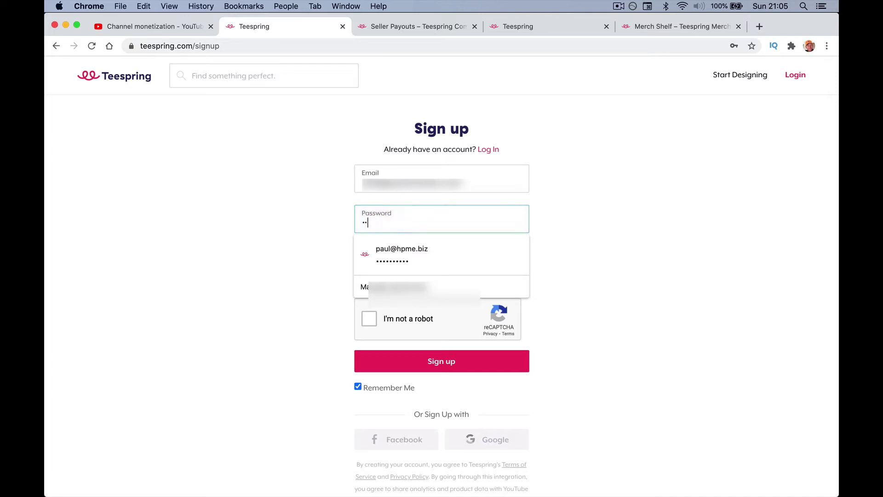
pyautogui.press('BackSpace')
pyautogui.press('BackSpace')
pyautogui.write('**********')
pyautogui.press('Tab')
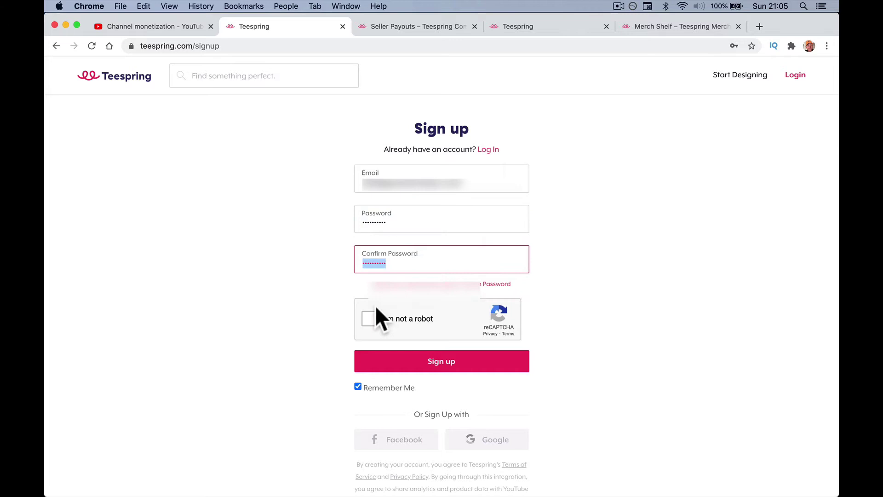
pyautogui.click(369, 318)
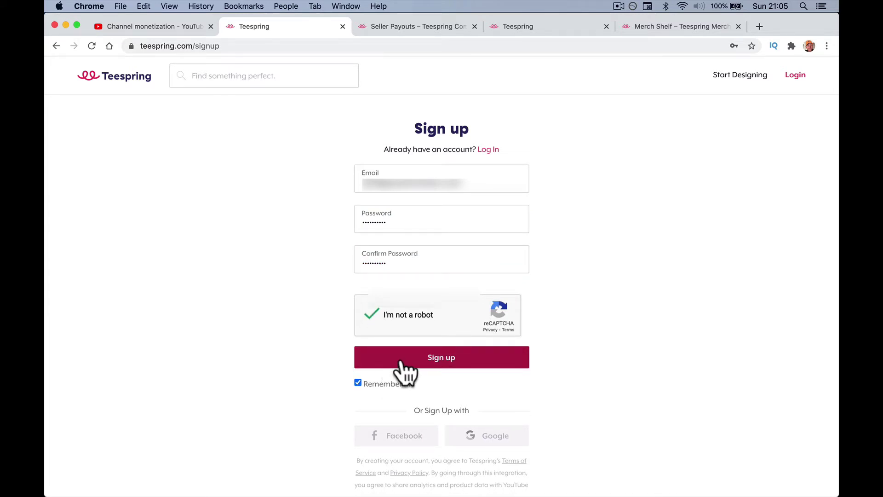
pyautogui.click(401, 361)
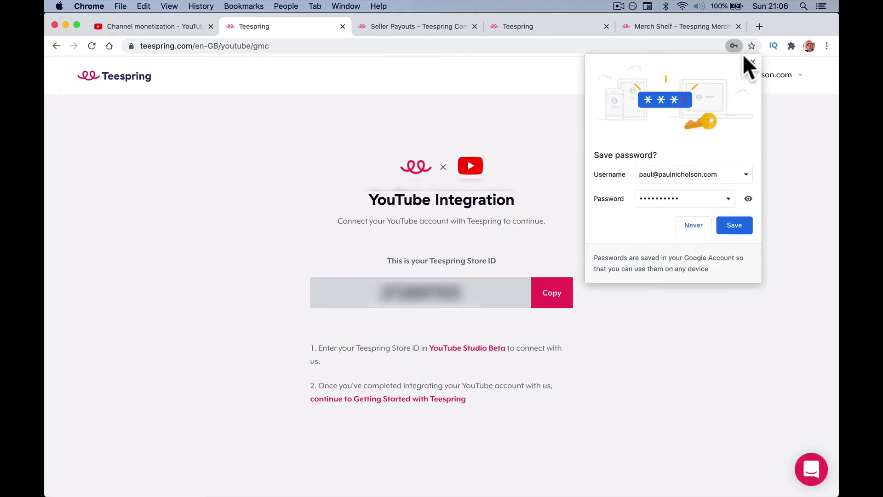
# Dismiss the save-password offer, copy the Teespring Store ID, and return to YouTube Studio.
pyautogui.click(752, 61)
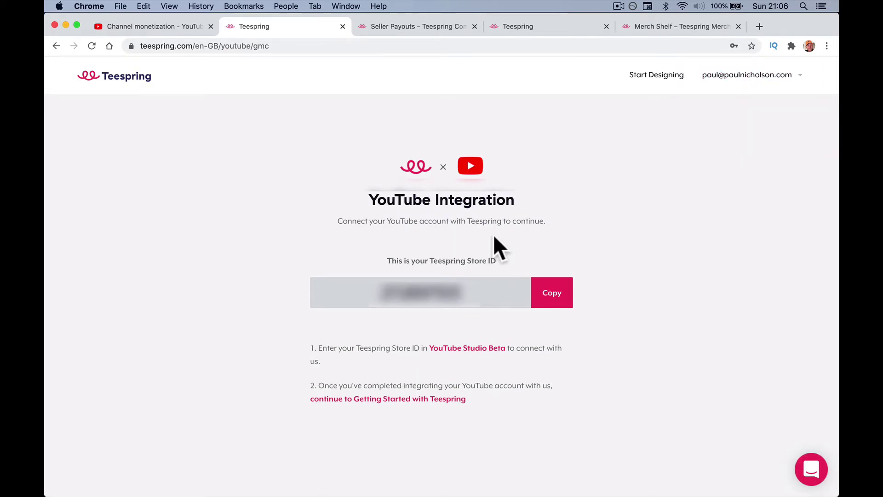
pyautogui.click(557, 294)
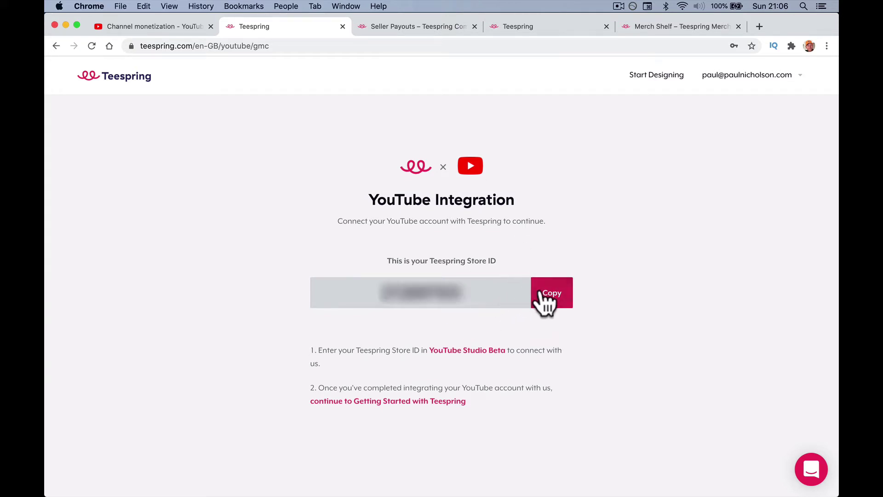
pyautogui.click(556, 297)
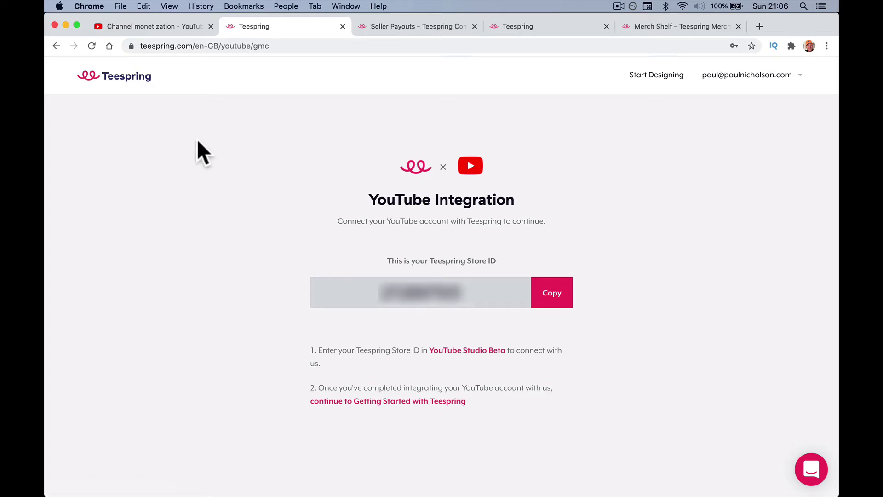
pyautogui.click(154, 27)
# Paste the Teespring store ID into the field and connect the channel to the store.
pyautogui.click(288, 250)
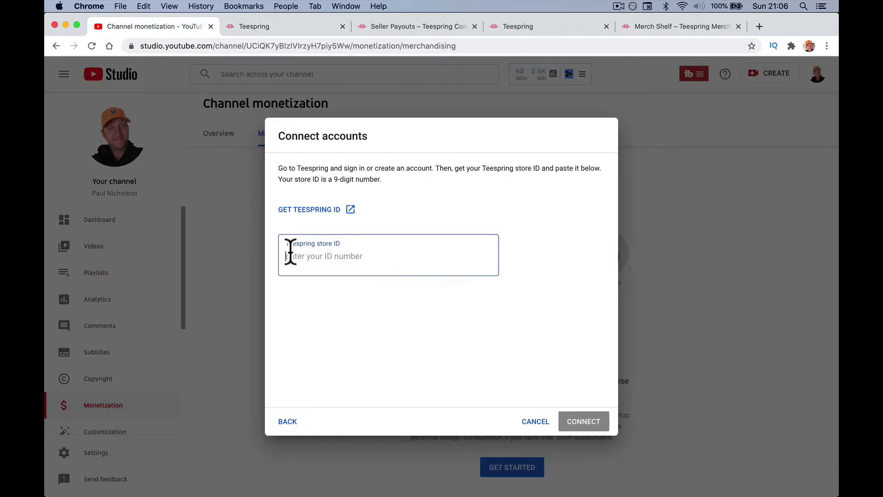
pyautogui.rightClick(289, 250)
pyautogui.click(320, 322)
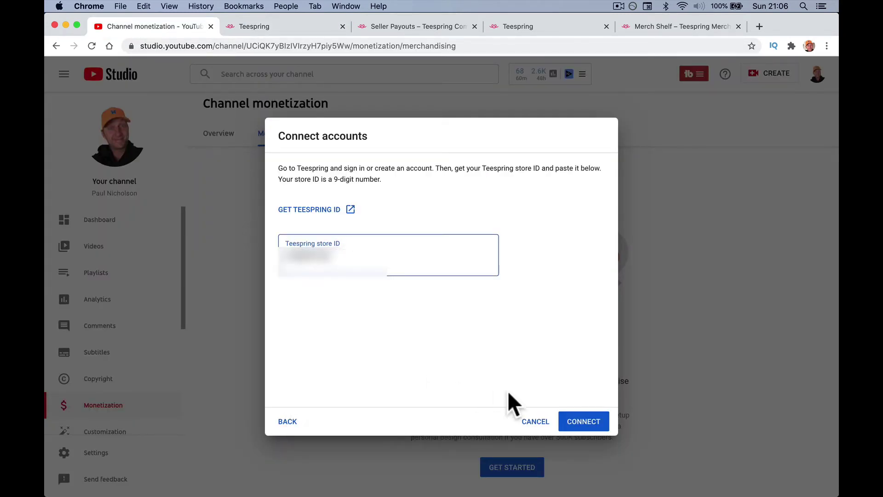
pyautogui.click(598, 425)
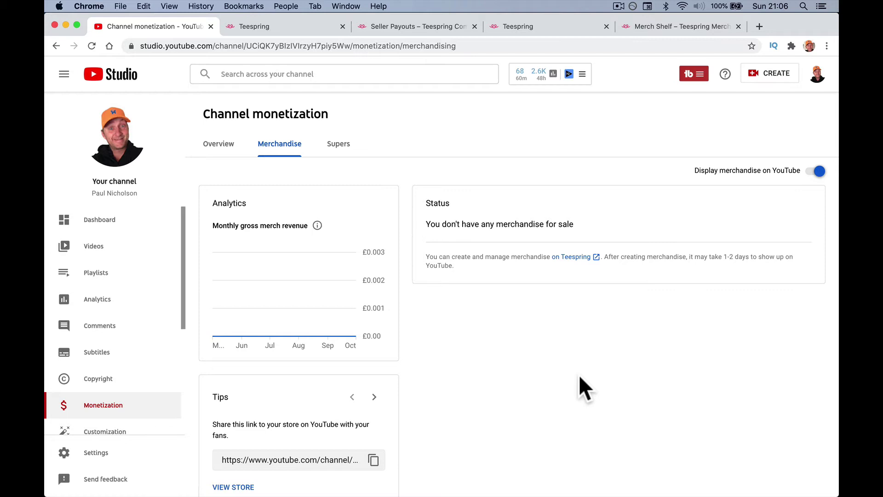
# Copy the link to the channel's Teespring store.
pyautogui.scroll(-2, 579, 374)
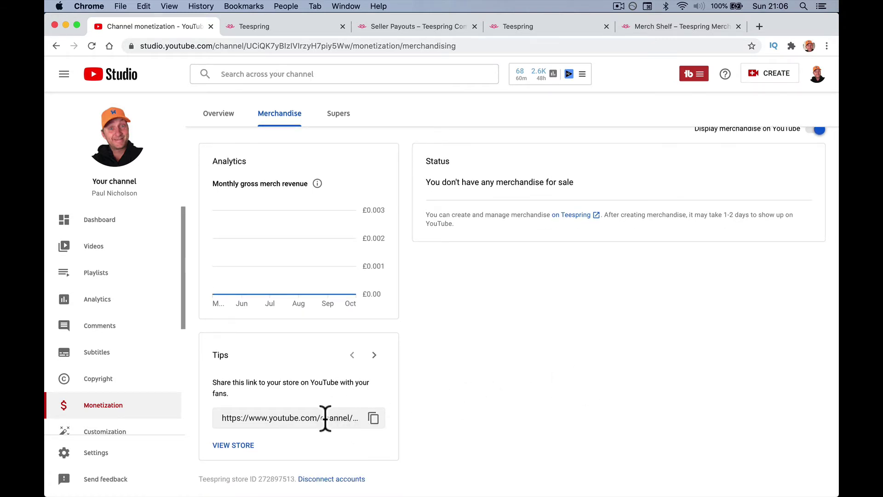
pyautogui.click(373, 418)
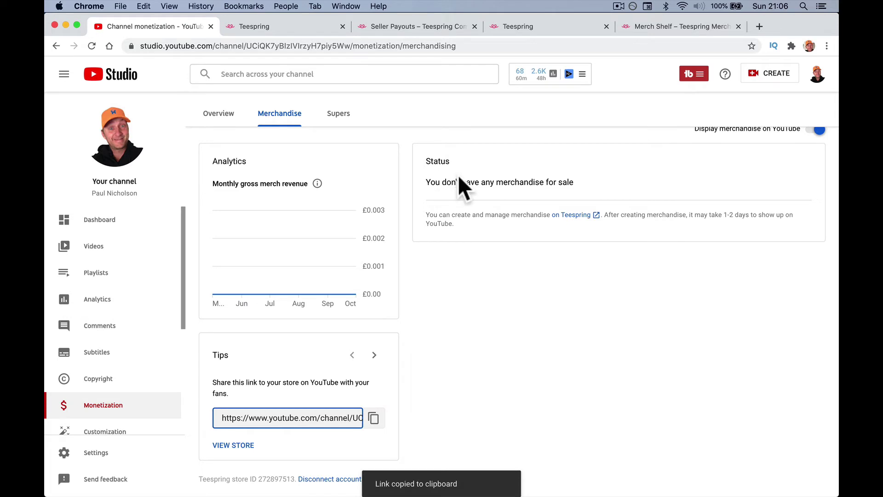
pyautogui.scroll(2, 363, 356)
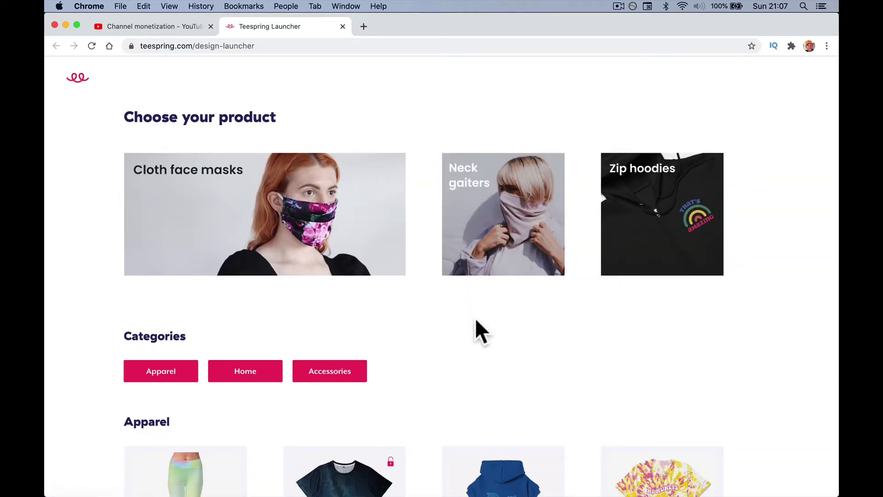
# Scroll the product launcher down to Accessories and pick the Mug.
pyautogui.scroll(-10, 480, 336)
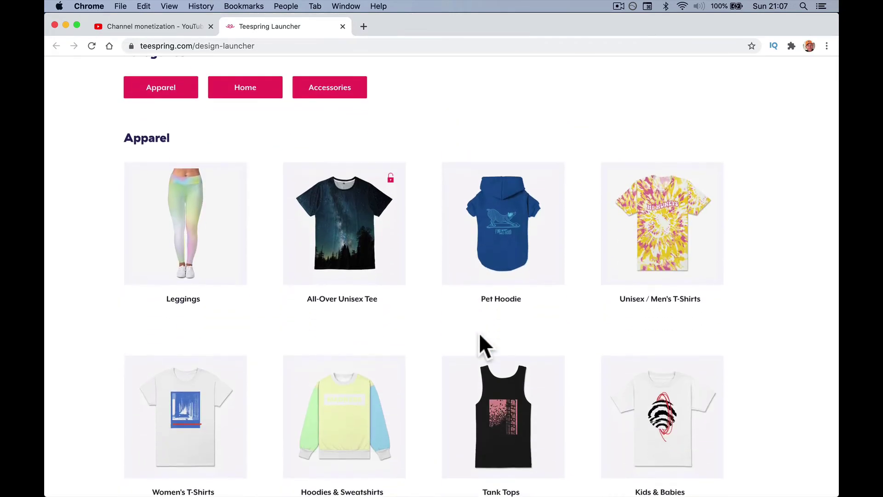
pyautogui.scroll(-15, 478, 335)
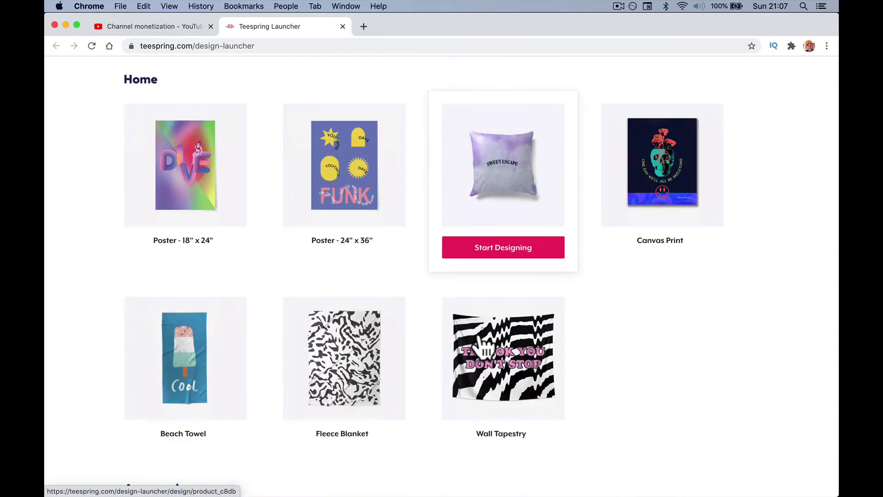
pyautogui.scroll(-9, 479, 336)
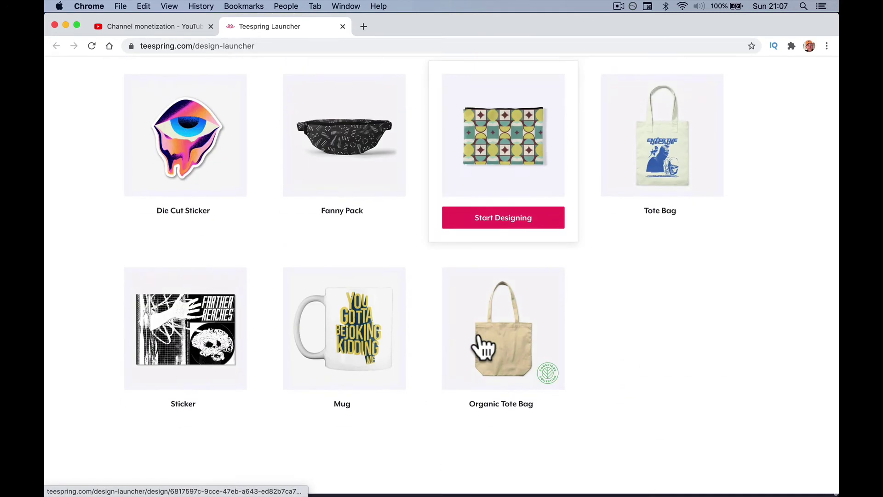
pyautogui.scroll(20, 478, 345)
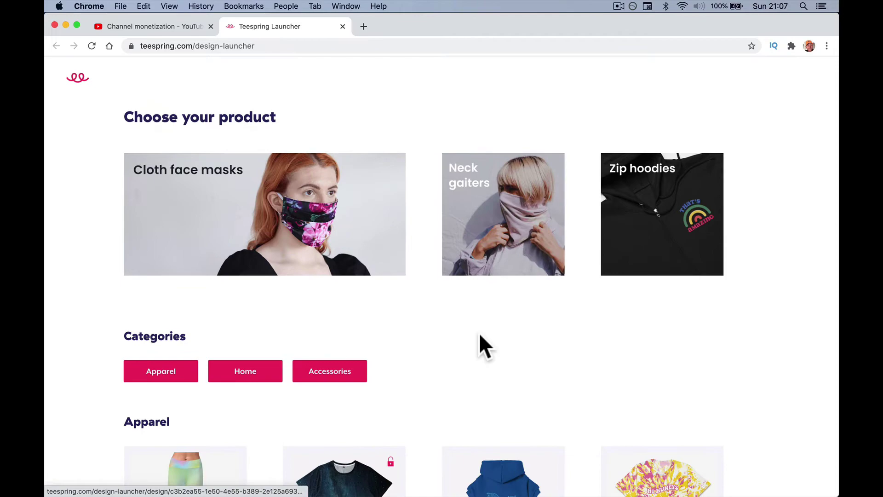
pyautogui.scroll(-20, 479, 336)
pyautogui.click(372, 331)
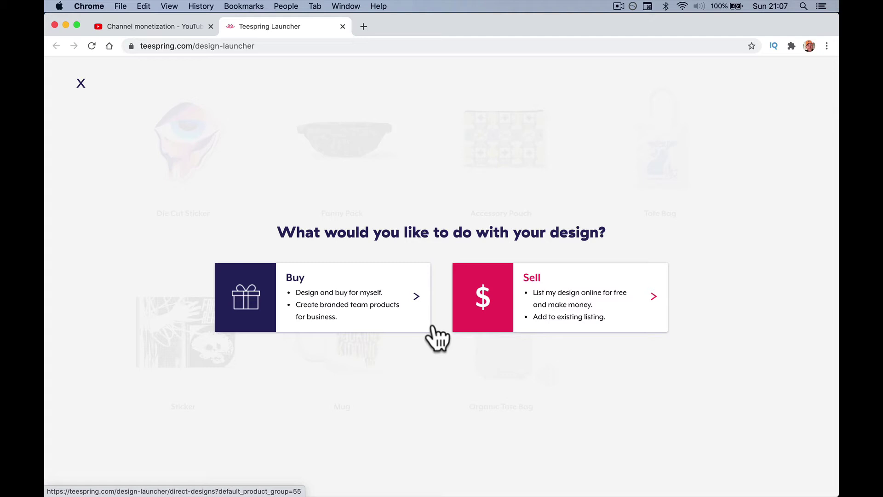
# Choose to sell the design and upload The Buck Stops Here PNG onto the mug's front.
pyautogui.click(617, 304)
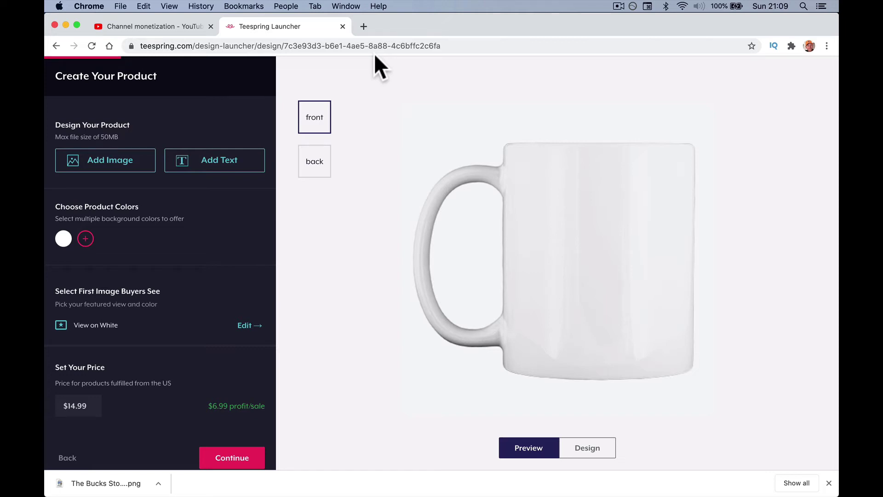
pyautogui.click(129, 171)
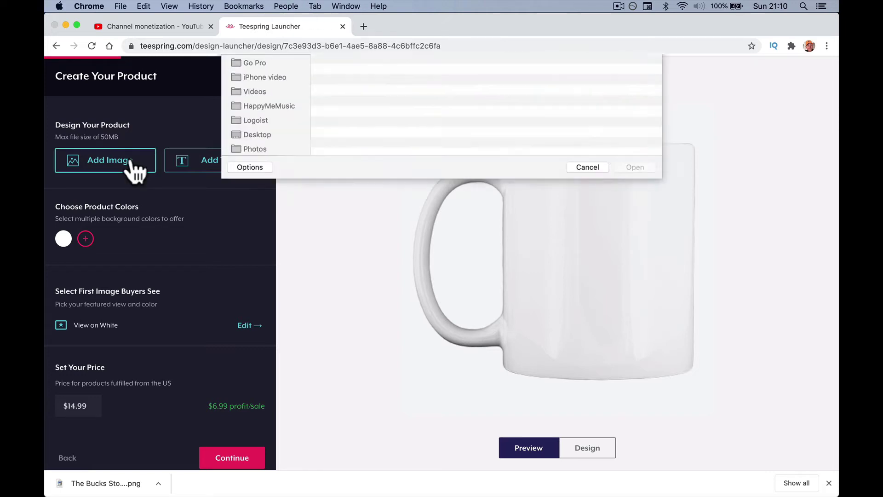
pyautogui.doubleClick(415, 96)
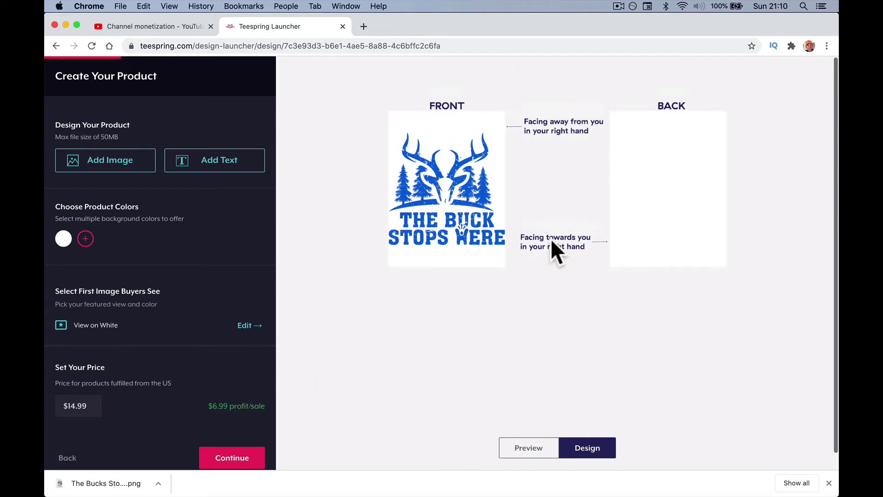
# Shrink the front design to 2.28" x 2.20" and move it slightly lower.
pyautogui.click(482, 231)
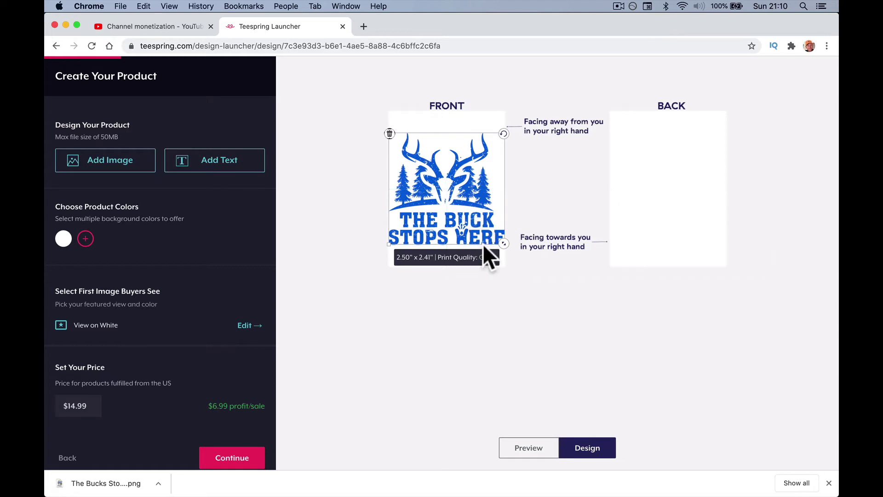
pyautogui.moveTo(504, 243); pyautogui.dragTo(479, 204)
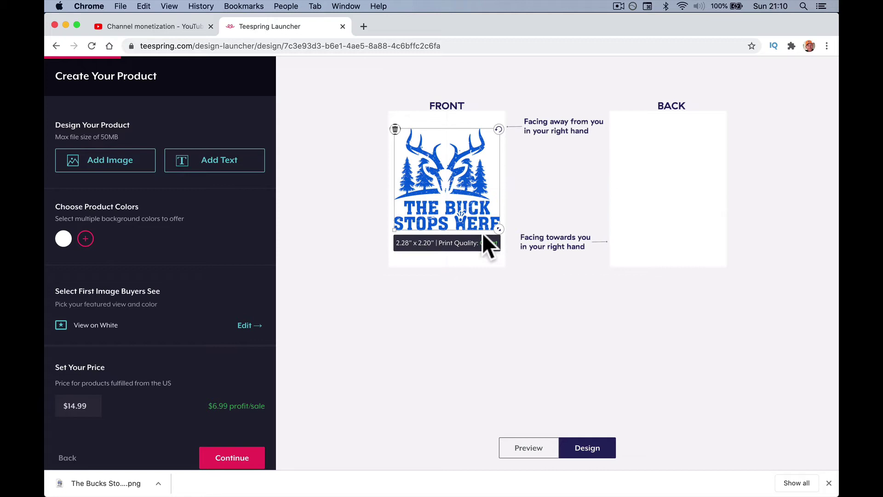
pyautogui.rightClick(454, 197)
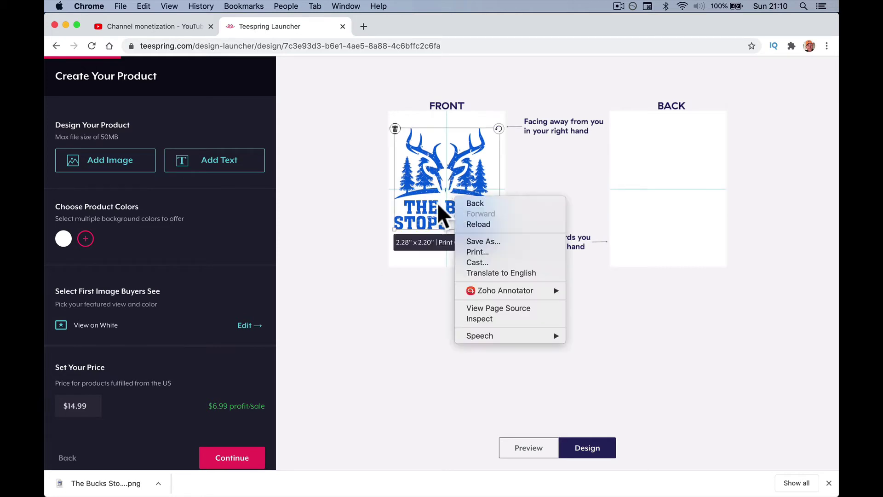
pyautogui.moveTo(438, 207); pyautogui.dragTo(450, 209)
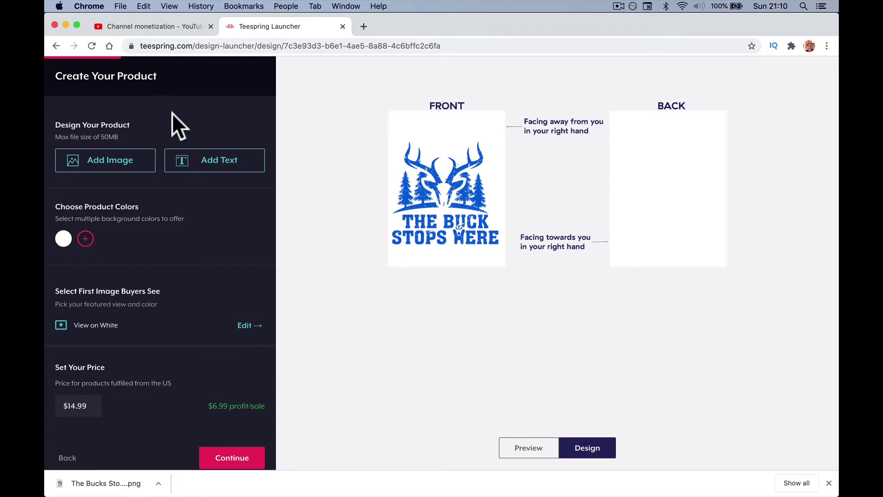
# Place the artwork on the back, shrink it to 2.31" x 2.22", and preview the mug.
pyautogui.click(134, 162)
pyautogui.doubleClick(416, 102)
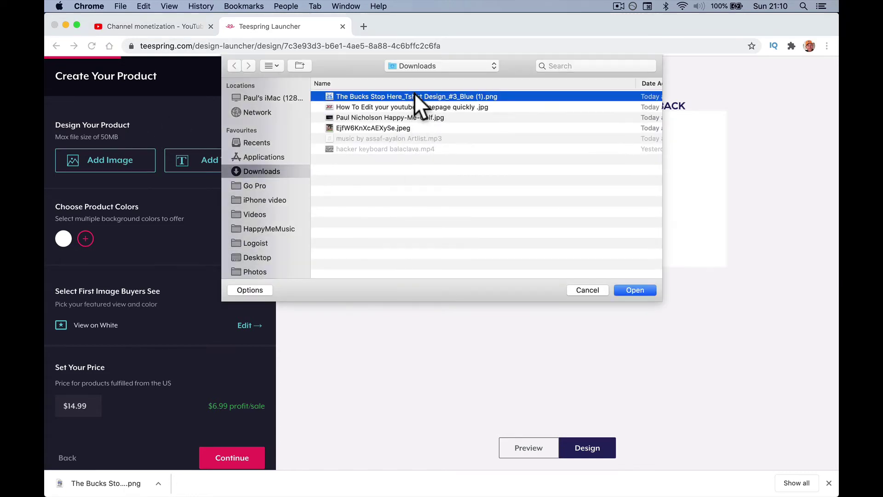
pyautogui.moveTo(431, 247); pyautogui.dragTo(658, 193)
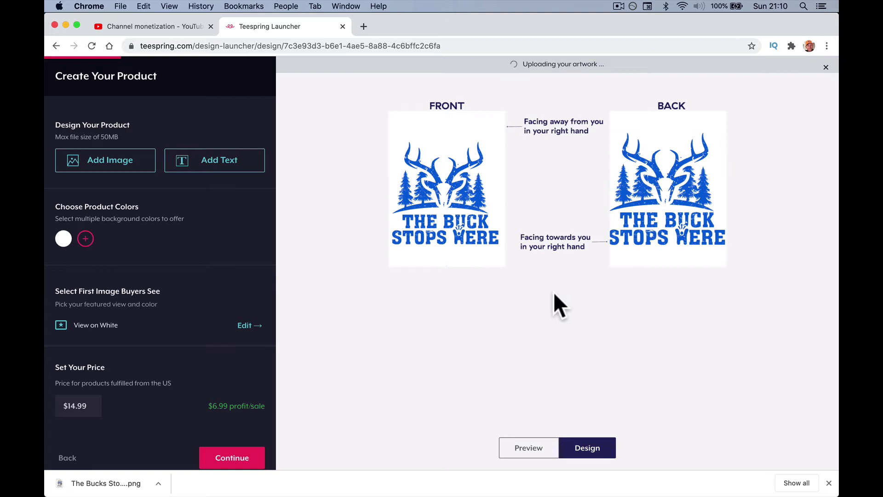
pyautogui.click(659, 187)
pyautogui.moveTo(659, 187); pyautogui.dragTo(661, 188)
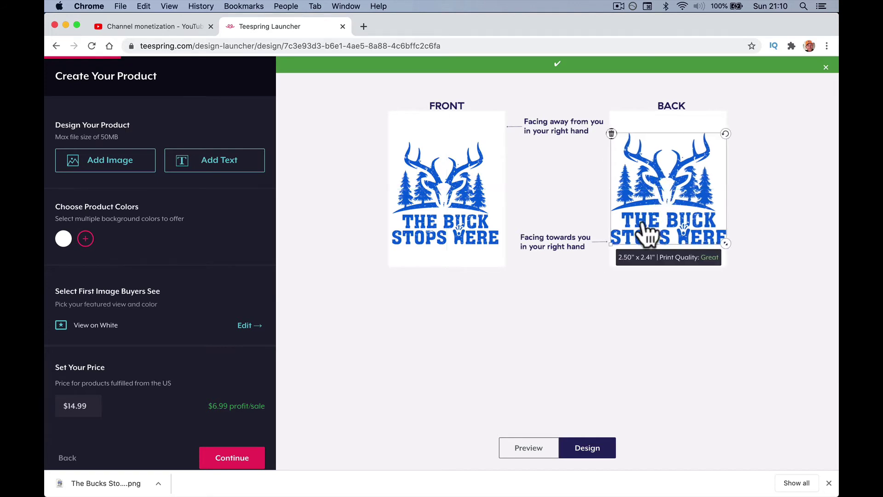
pyautogui.moveTo(725, 244); pyautogui.dragTo(718, 240)
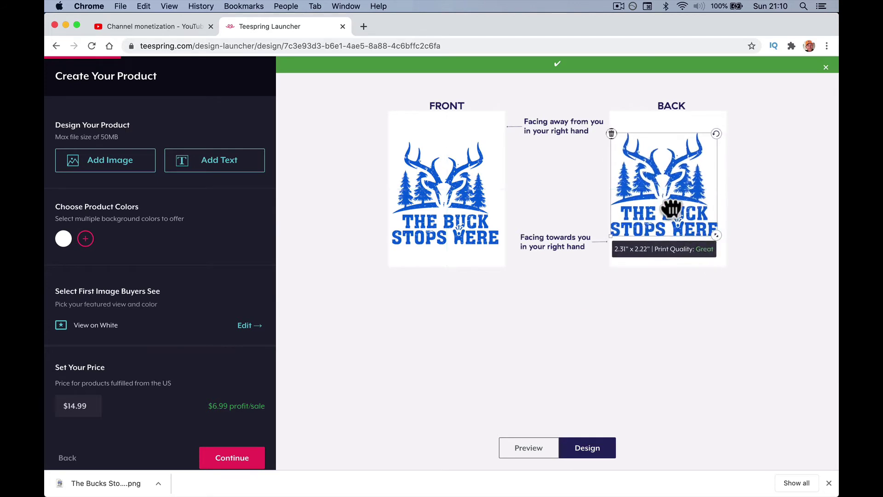
pyautogui.moveTo(670, 207); pyautogui.dragTo(676, 211)
pyautogui.moveTo(453, 211); pyautogui.dragTo(446, 197)
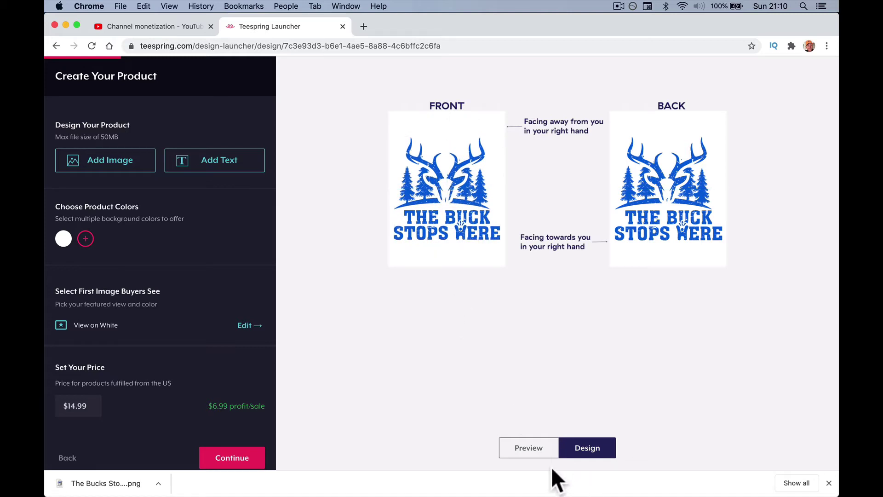
pyautogui.click(533, 447)
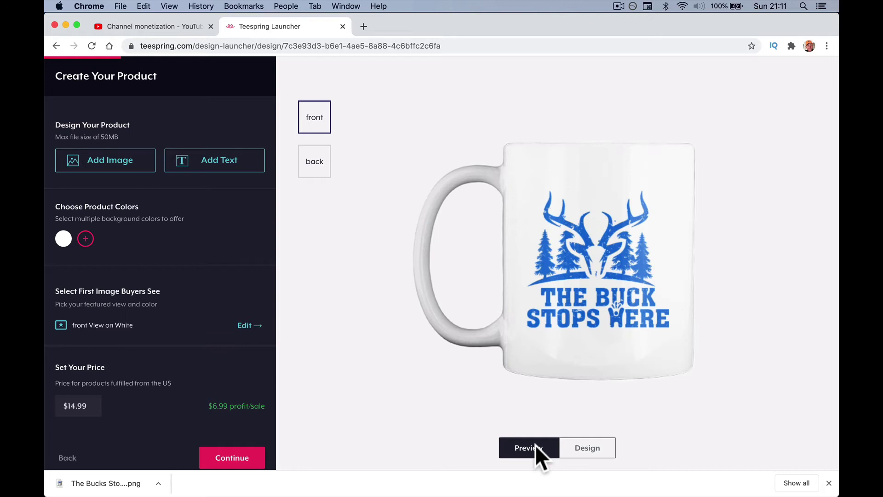
# Flip the mug preview between its back and front views.
pyautogui.click(322, 167)
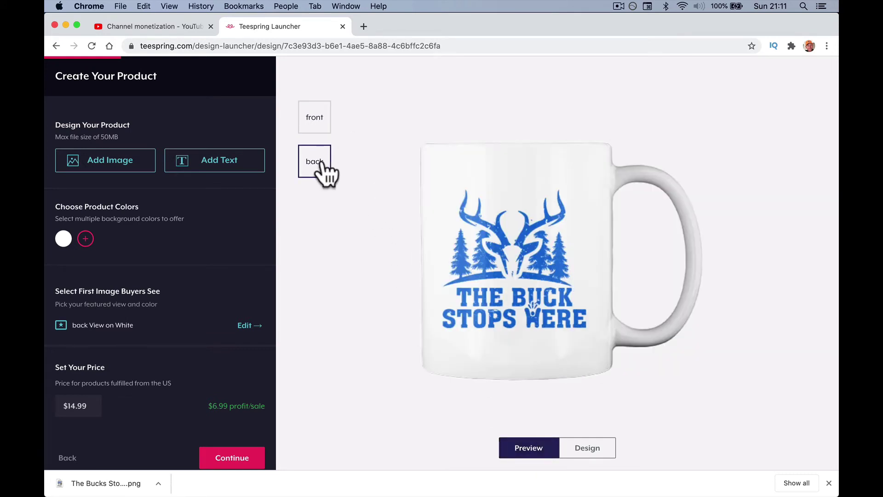
pyautogui.click(316, 122)
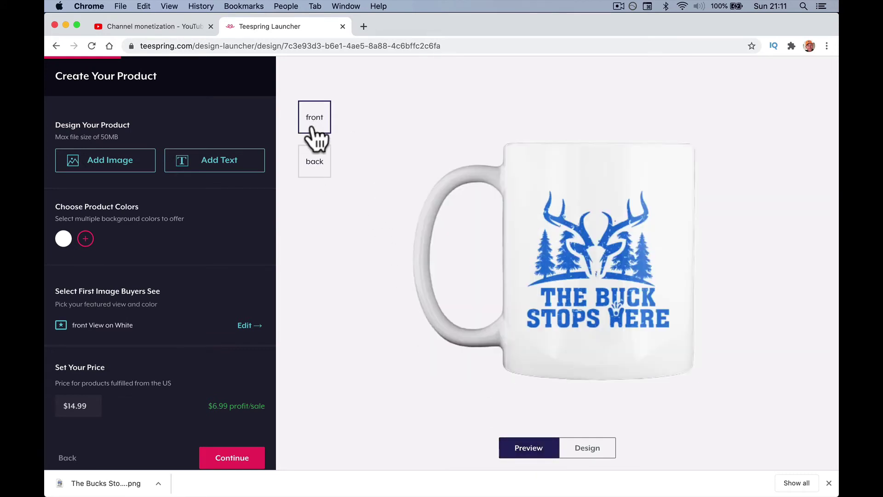
pyautogui.click(320, 169)
pyautogui.click(318, 124)
# Add black, pink, yellow, red and light blue as mug colours alongside white.
pyautogui.click(85, 238)
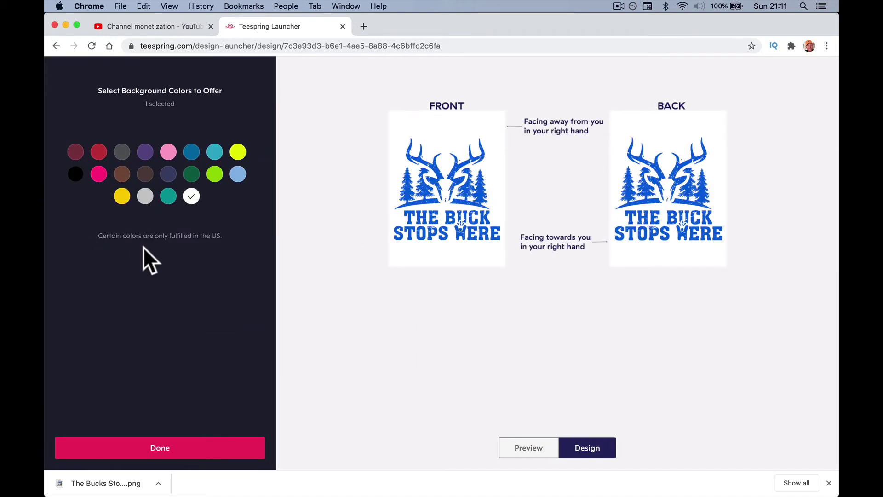
pyautogui.click(75, 174)
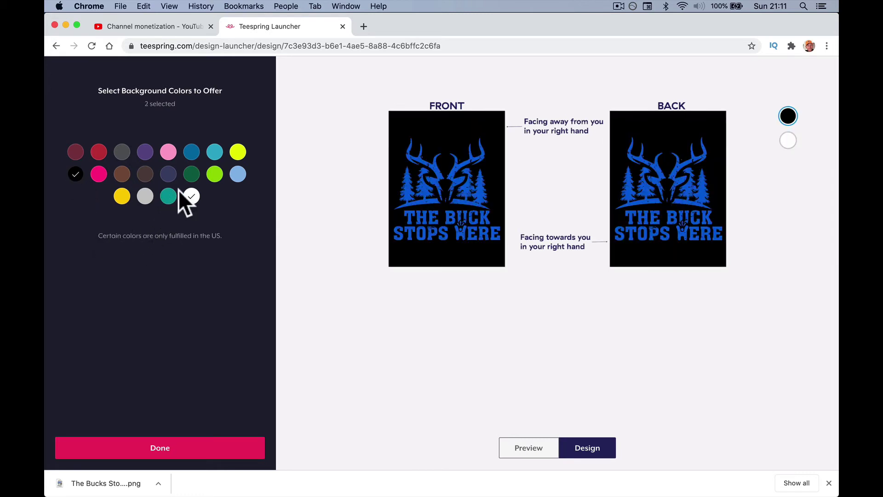
pyautogui.click(169, 154)
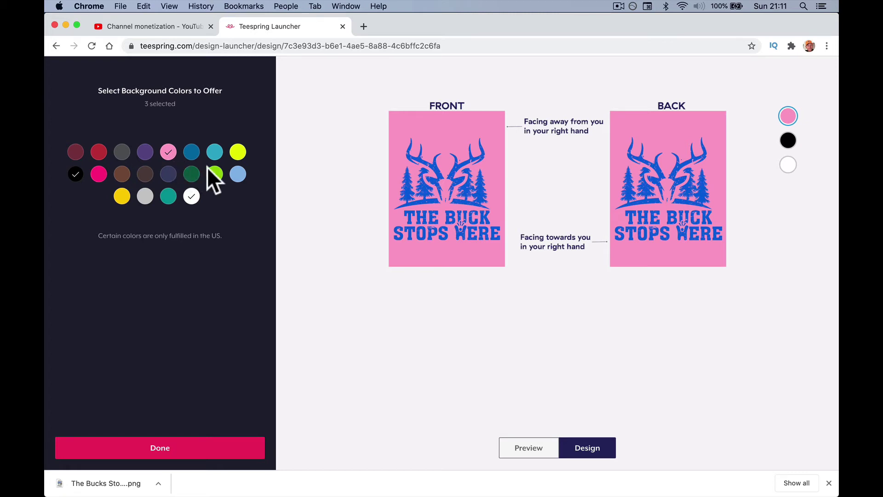
pyautogui.click(122, 197)
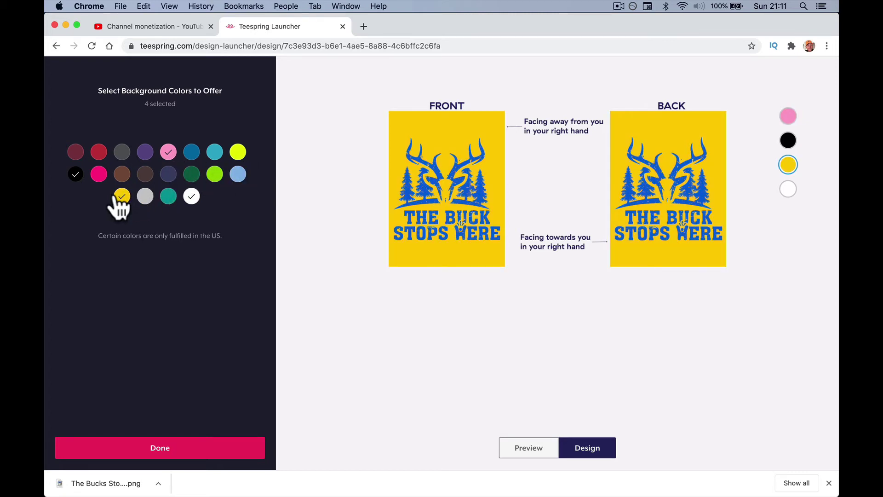
pyautogui.click(99, 155)
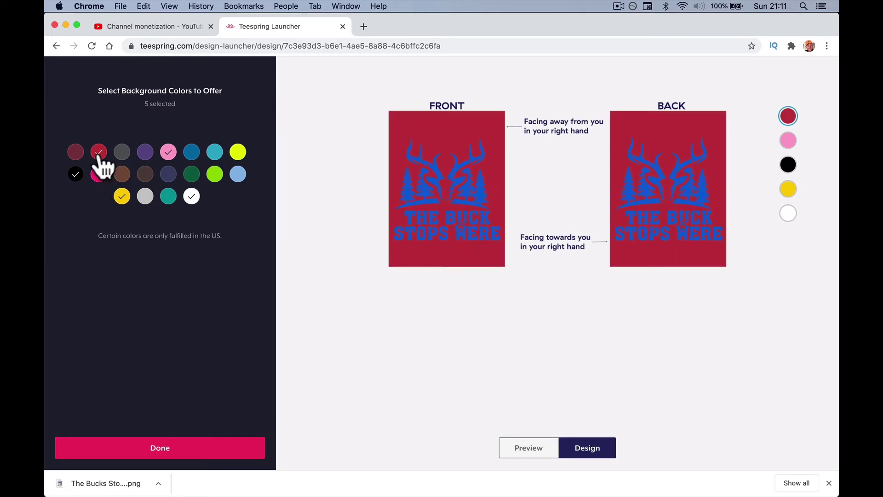
pyautogui.click(215, 175)
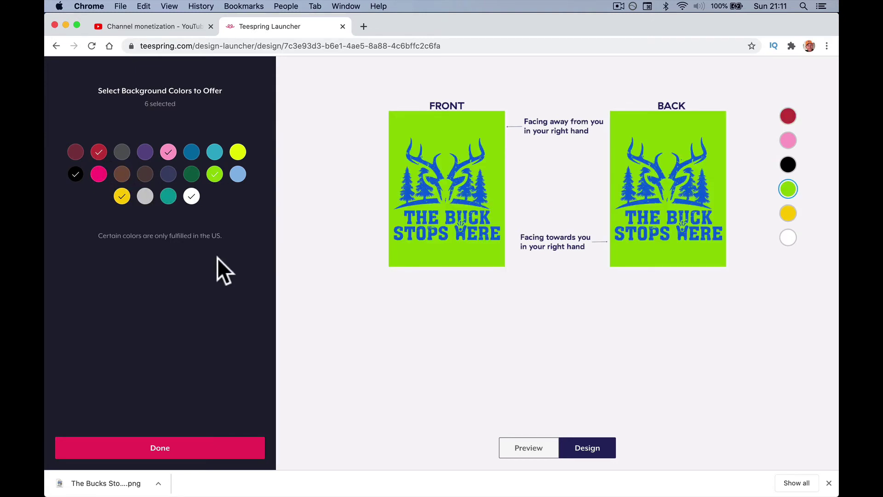
pyautogui.click(214, 174)
pyautogui.click(237, 175)
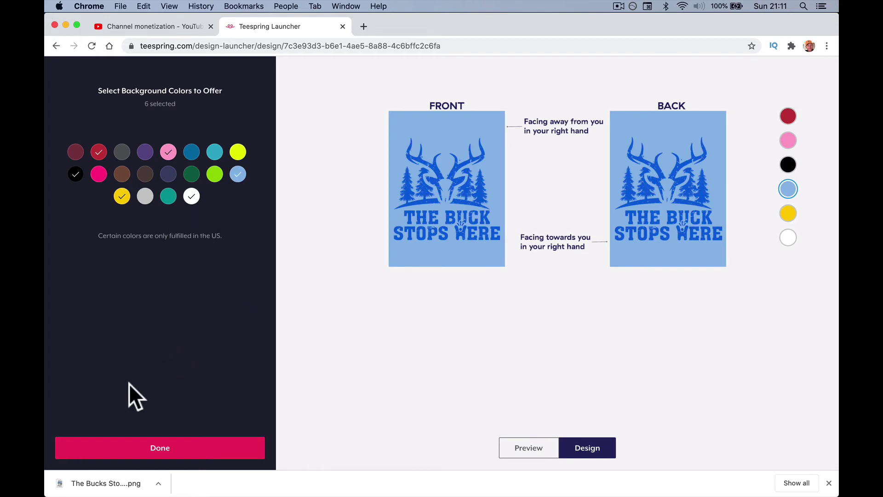
pyautogui.click(141, 446)
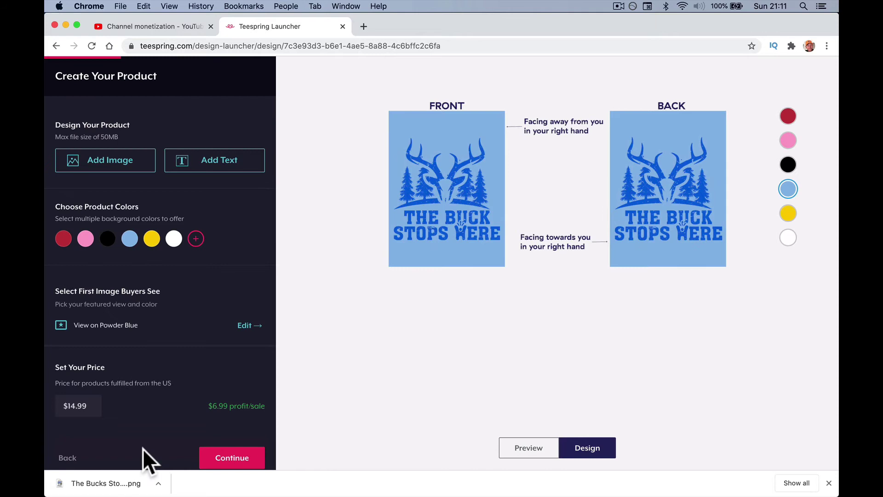
# Change the EU price to €14.99.
pyautogui.scroll(-5, 152, 343)
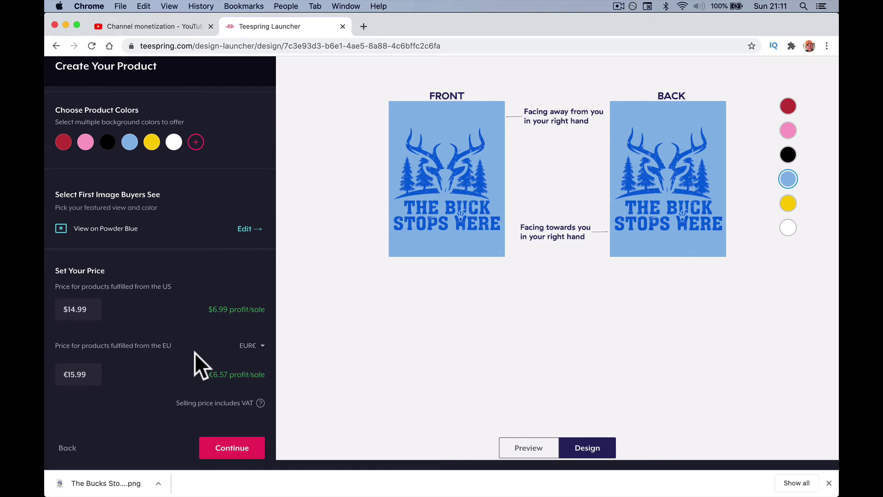
pyautogui.click(75, 374)
pyautogui.press('BackSpace')
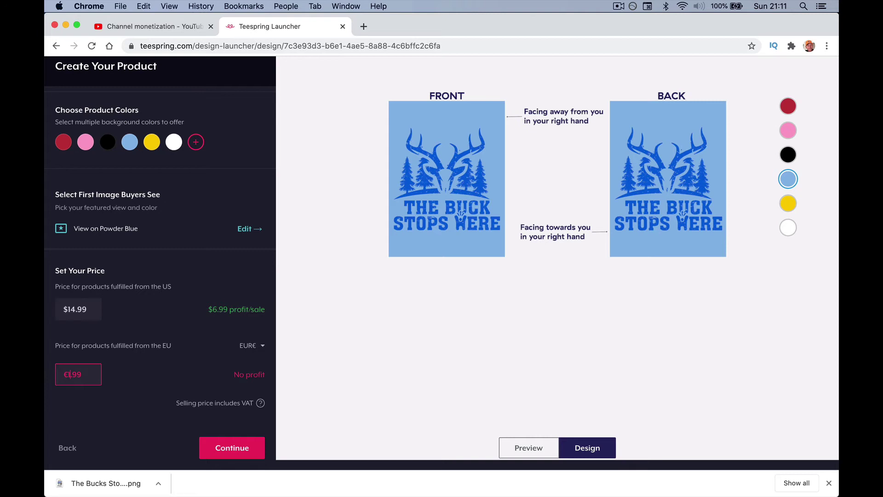
pyautogui.write('4')
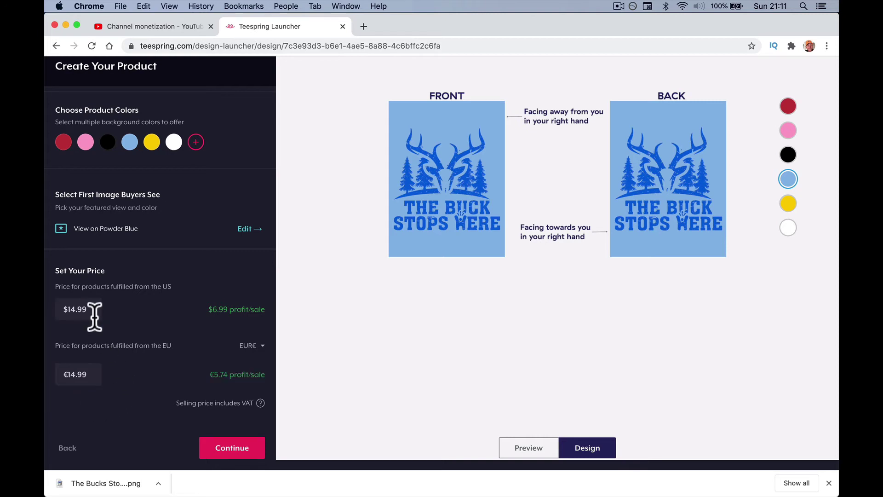
# Try US prices of $8 and $9, then set the US price back to $14.99.
pyautogui.click(81, 310)
pyautogui.doubleClick(81, 310)
pyautogui.write('8')
pyautogui.press('Tab')
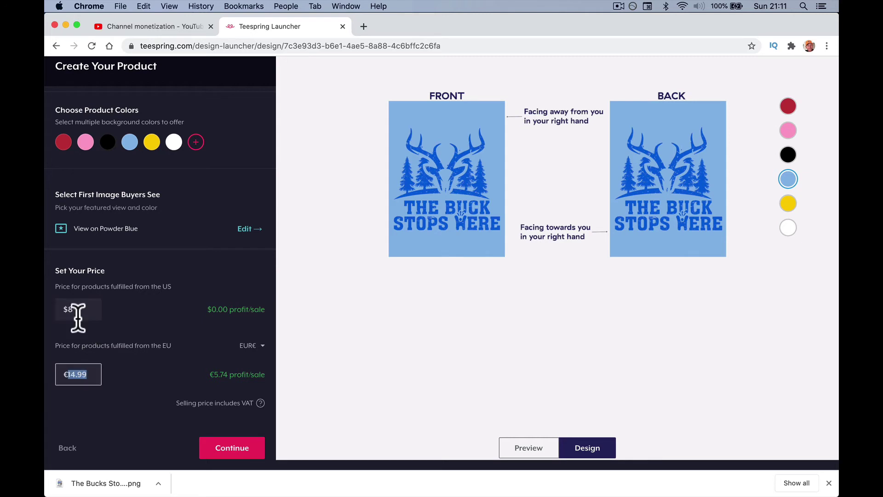
pyautogui.doubleClick(76, 310)
pyautogui.write('9')
pyautogui.press('Tab')
pyautogui.doubleClick(79, 305)
pyautogui.press('BackSpace')
pyautogui.write('8')
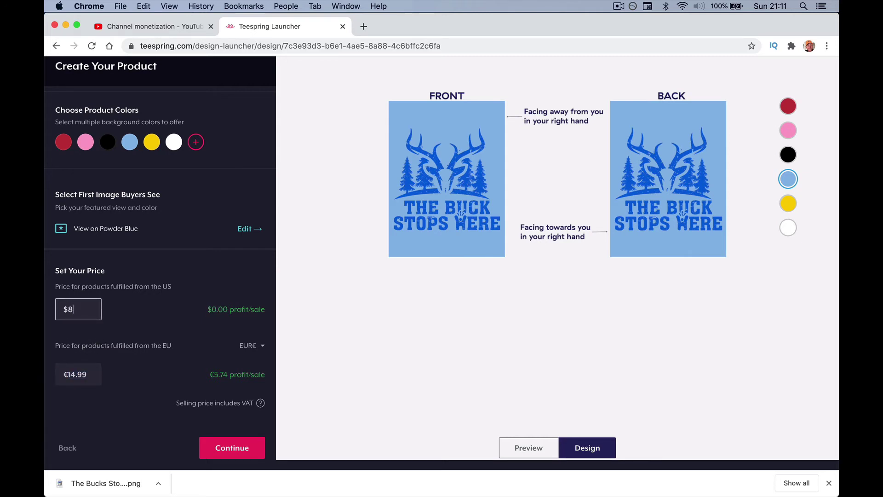
pyautogui.click(70, 309)
pyautogui.press('BackSpace')
pyautogui.write('14.99')
# Save the mug design and review the Add More Products suggestions, keeping only the Mug.
pyautogui.click(233, 453)
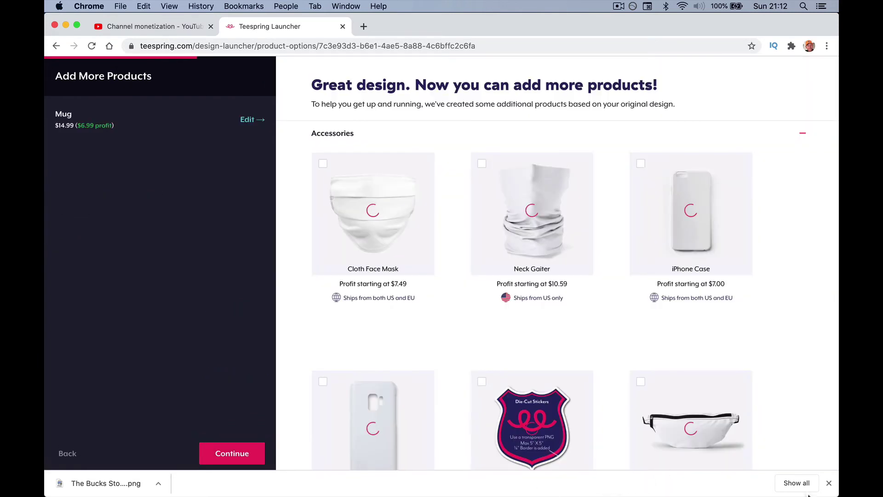
pyautogui.click(829, 483)
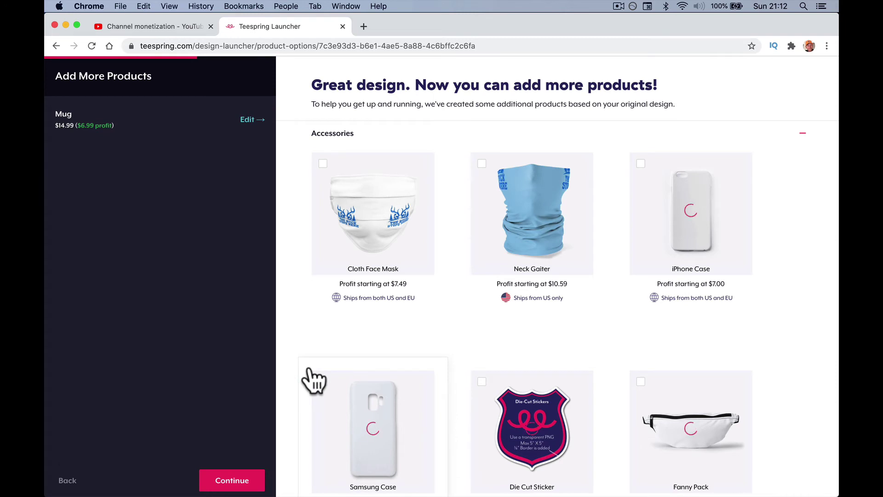
pyautogui.moveTo(441, 288)
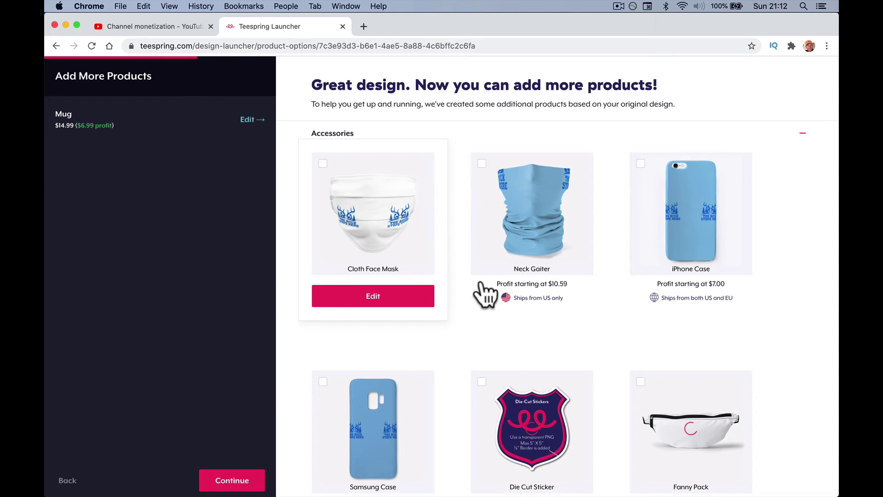
pyautogui.scroll(-2, 486, 292)
pyautogui.scroll(-6, 584, 361)
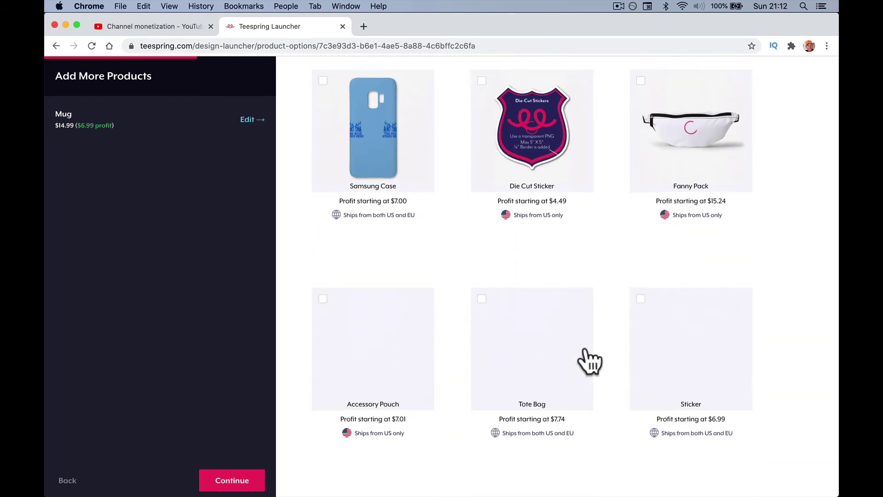
pyautogui.scroll(4, 552, 359)
pyautogui.scroll(2, 419, 187)
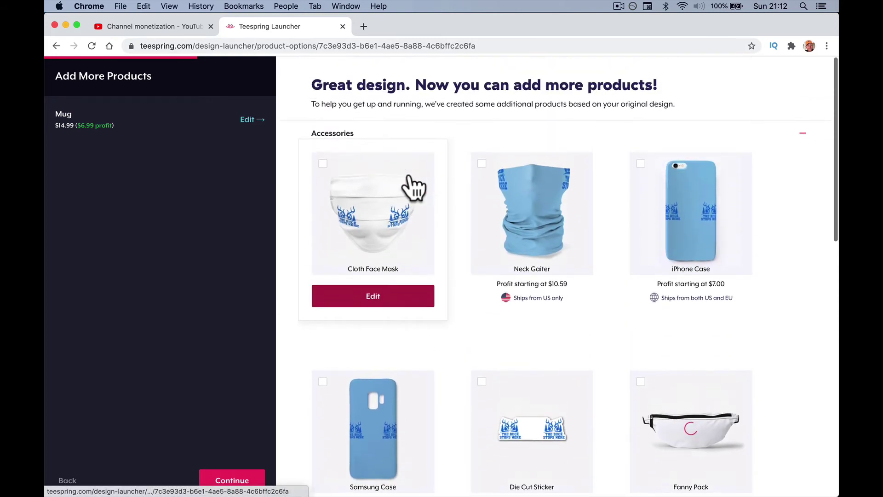
pyautogui.scroll(-13, 538, 240)
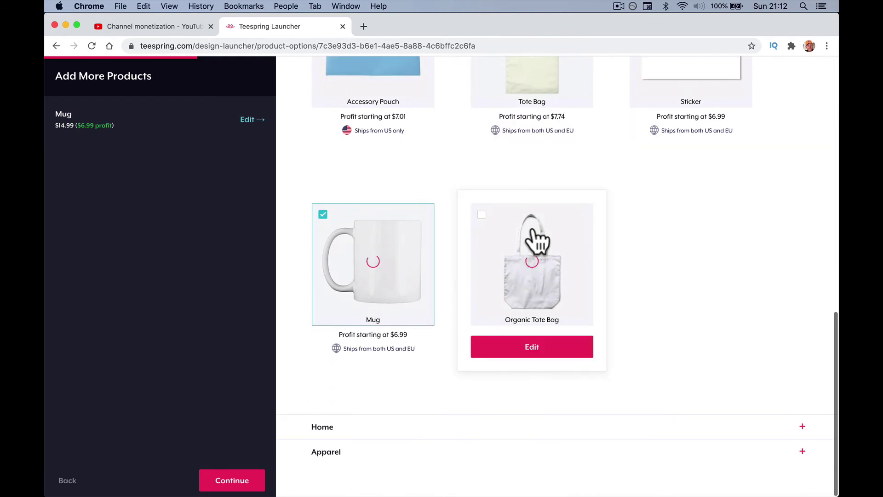
pyautogui.scroll(13, 534, 225)
# Advance to the listing, then go back twice to the mug design step.
pyautogui.click(221, 485)
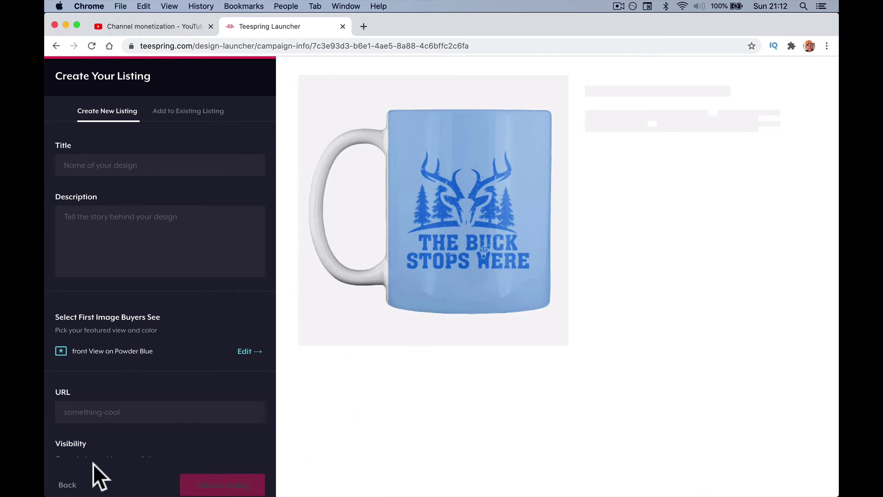
pyautogui.click(68, 484)
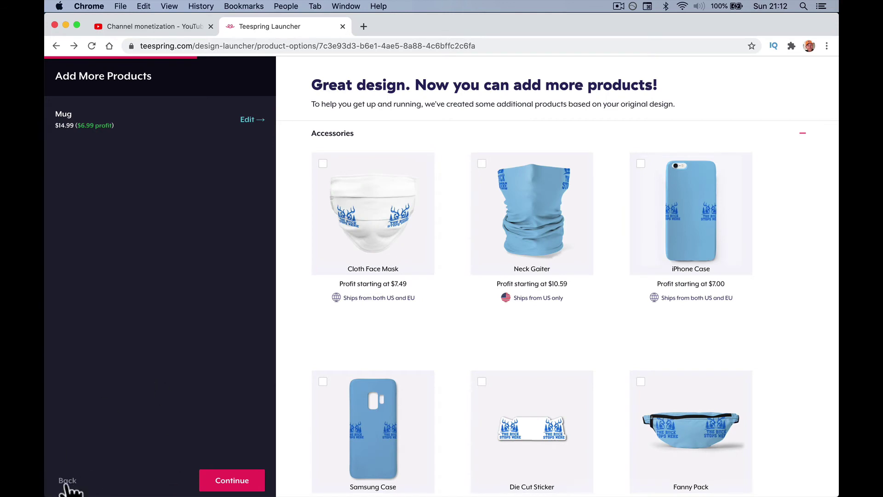
pyautogui.click(64, 481)
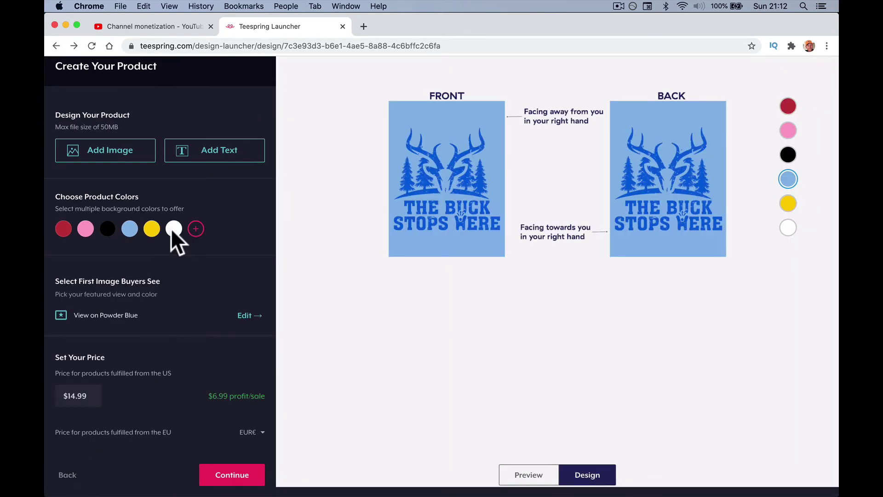
# Untick every mug colour except white, confirm, and continue past the design step.
pyautogui.click(196, 229)
pyautogui.click(122, 186)
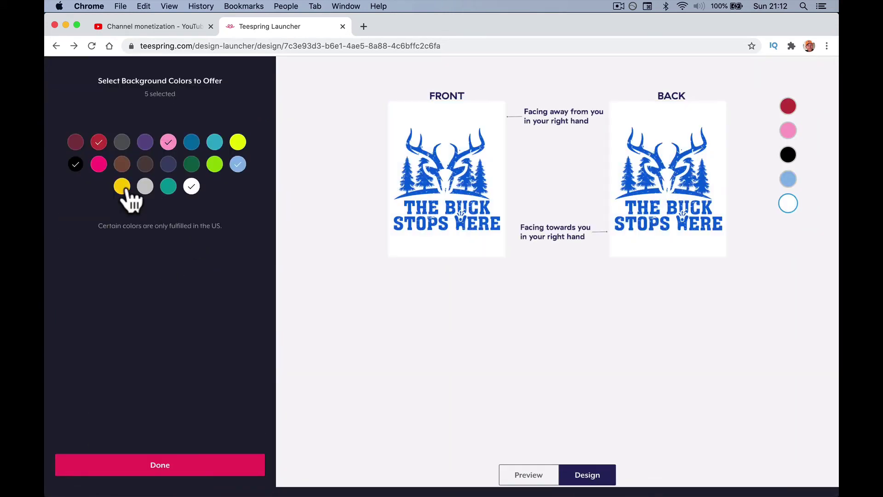
pyautogui.click(76, 164)
pyautogui.click(99, 142)
pyautogui.click(169, 142)
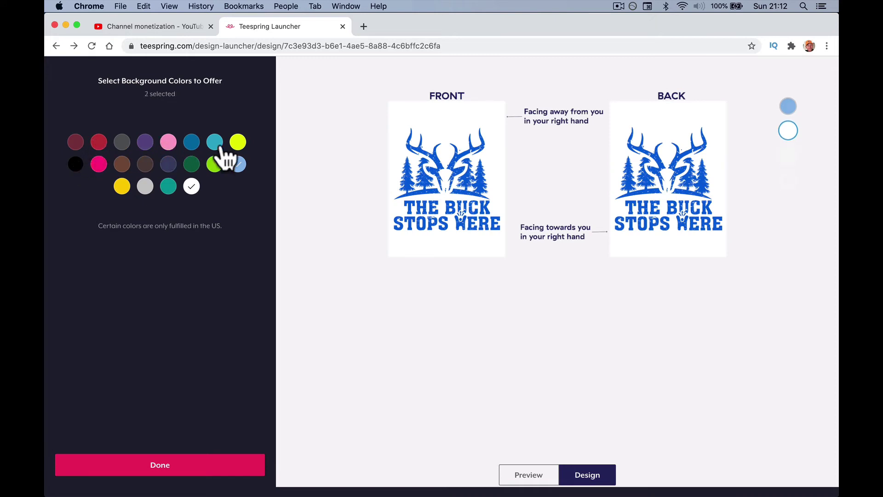
pyautogui.click(238, 165)
pyautogui.click(191, 186)
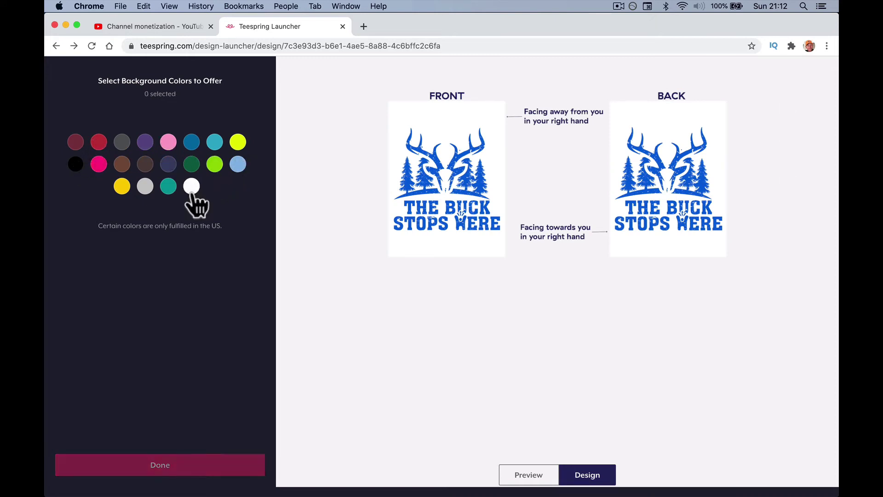
pyautogui.click(191, 186)
pyautogui.click(191, 464)
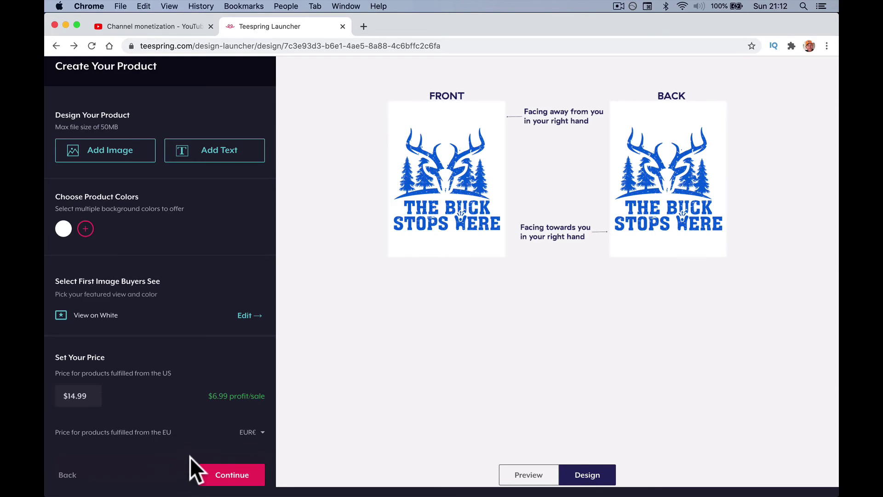
pyautogui.click(222, 468)
# Enter the listing title 'The Buck Stops Here - Happy-Me Mug'.
pyautogui.click(223, 468)
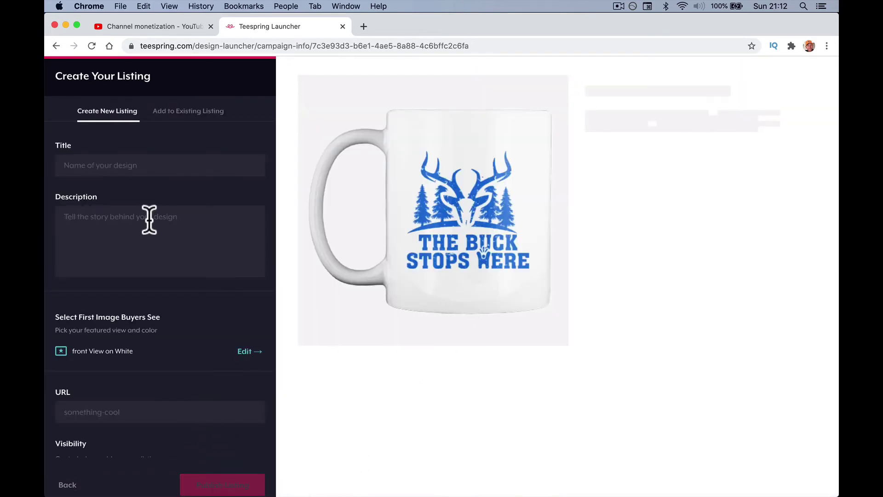
pyautogui.click(99, 169)
pyautogui.write('The B')
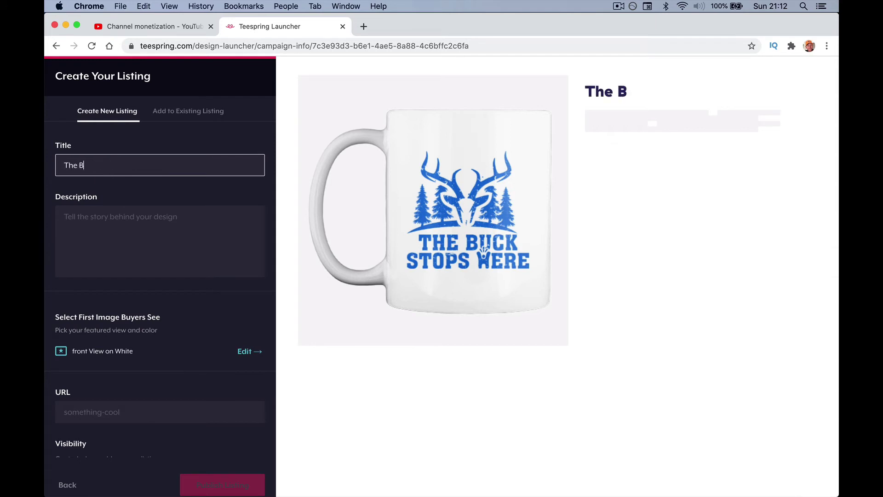
pyautogui.write('uck Sto')
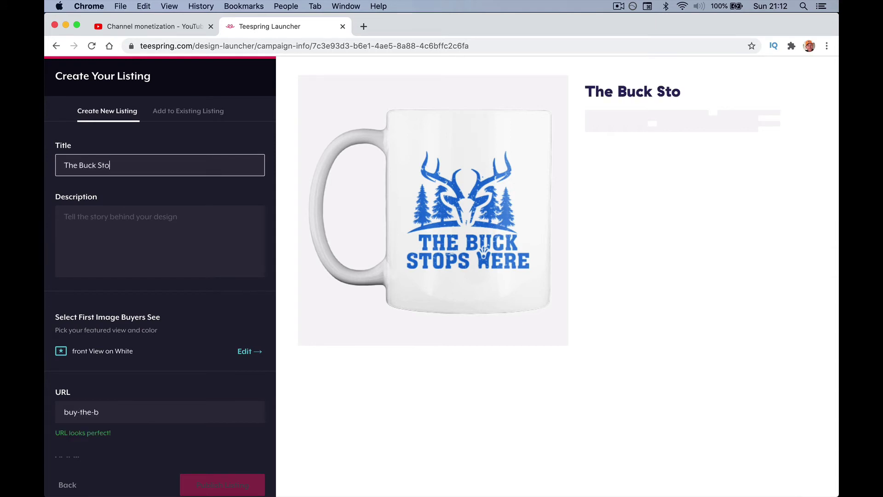
pyautogui.write('ps Here - ')
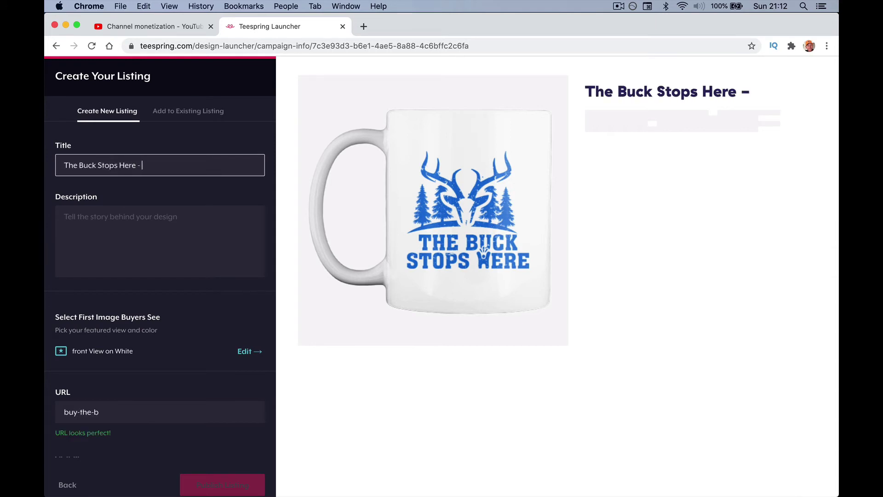
pyautogui.write('Happy-Me ')
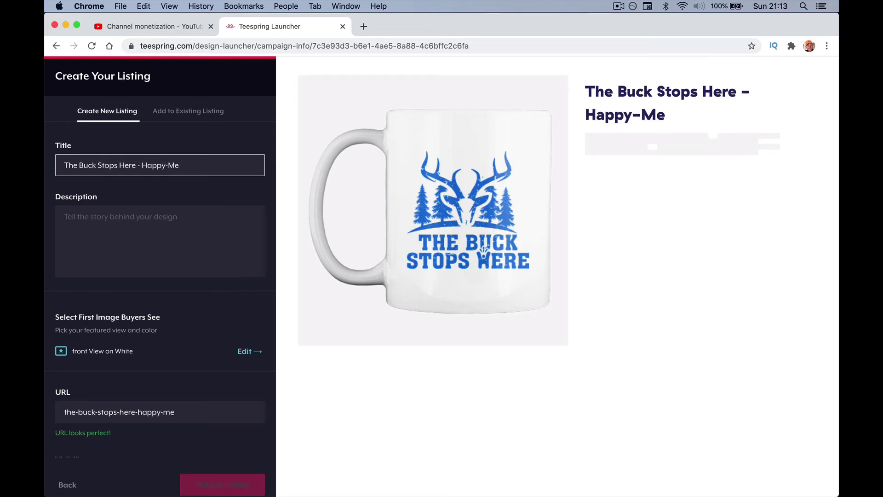
pyautogui.write('Mug')
# Copy the title into the description and review the URL and visibility settings.
pyautogui.click(88, 225)
pyautogui.click(95, 169)
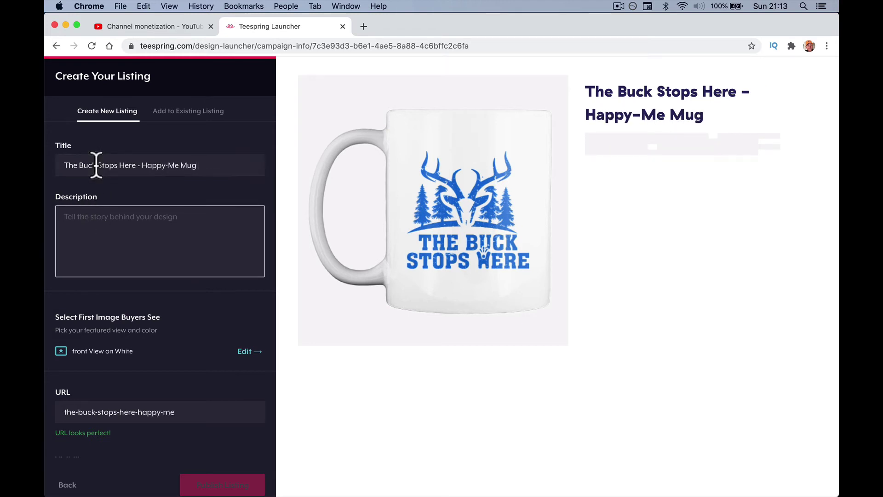
pyautogui.press('super+a')
pyautogui.press('super+c')
pyautogui.click(78, 248)
pyautogui.press('super+v')
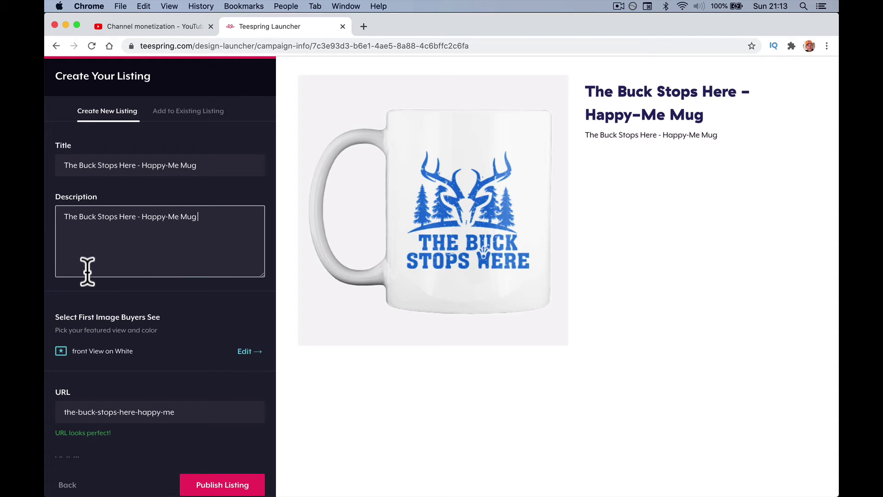
pyautogui.scroll(-2, 118, 311)
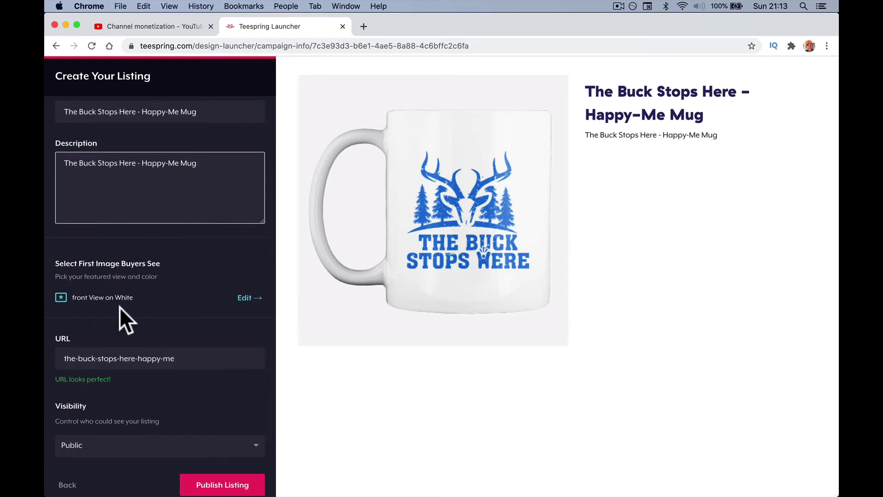
pyautogui.click(104, 299)
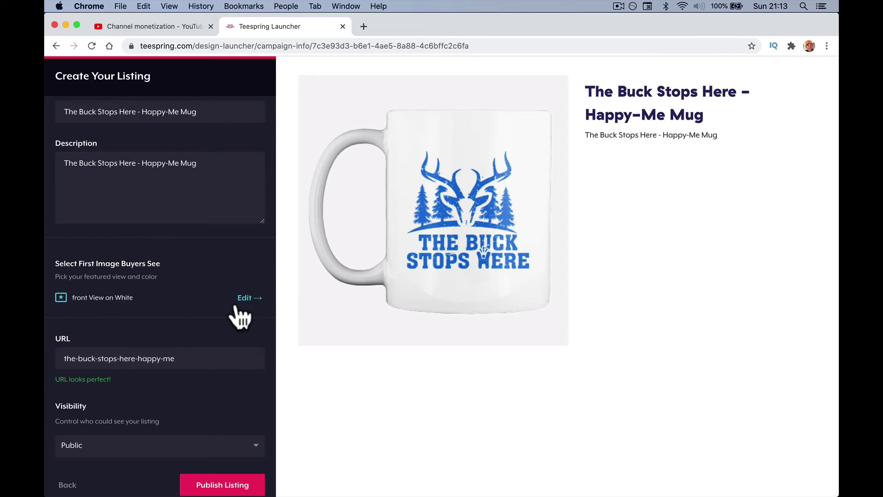
pyautogui.scroll(-1, 167, 338)
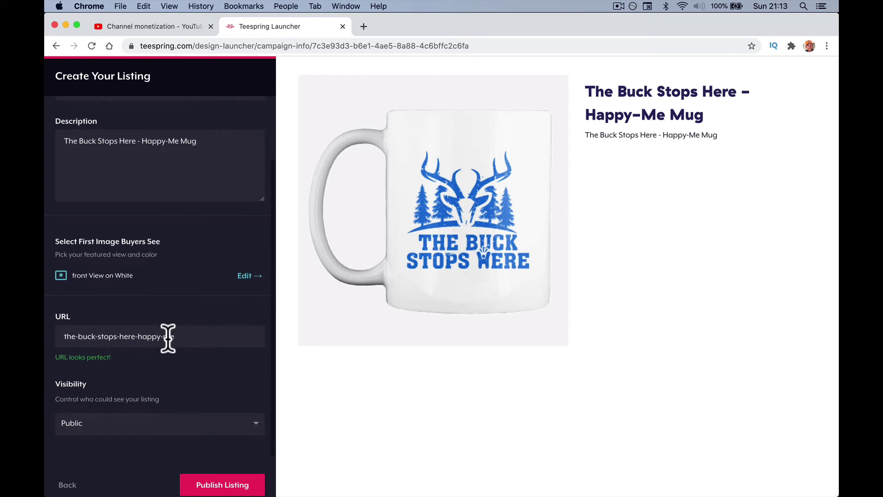
pyautogui.scroll(-1, 190, 416)
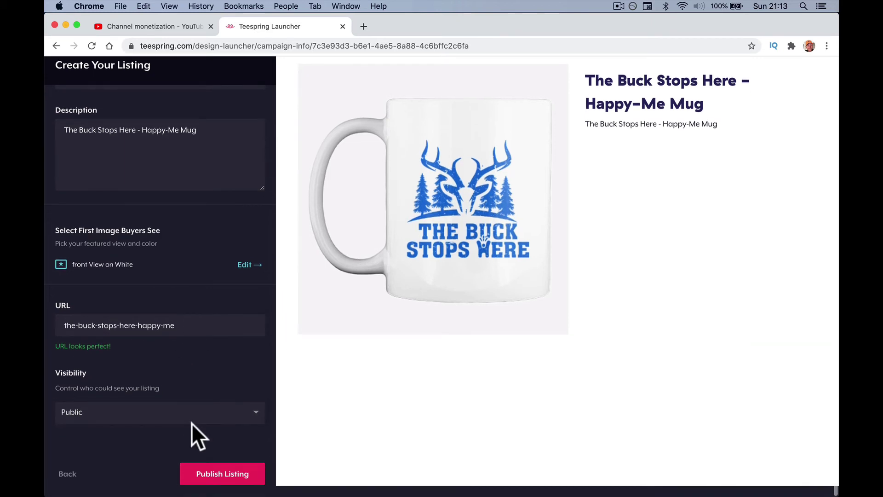
# Publish the mug listing, dismiss the order-a-sample offer, and browse the live product page.
pyautogui.click(215, 479)
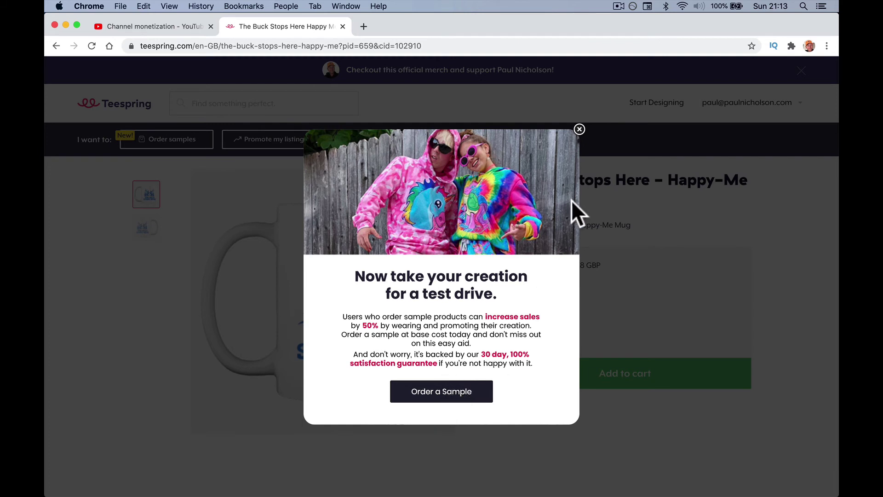
pyautogui.click(580, 131)
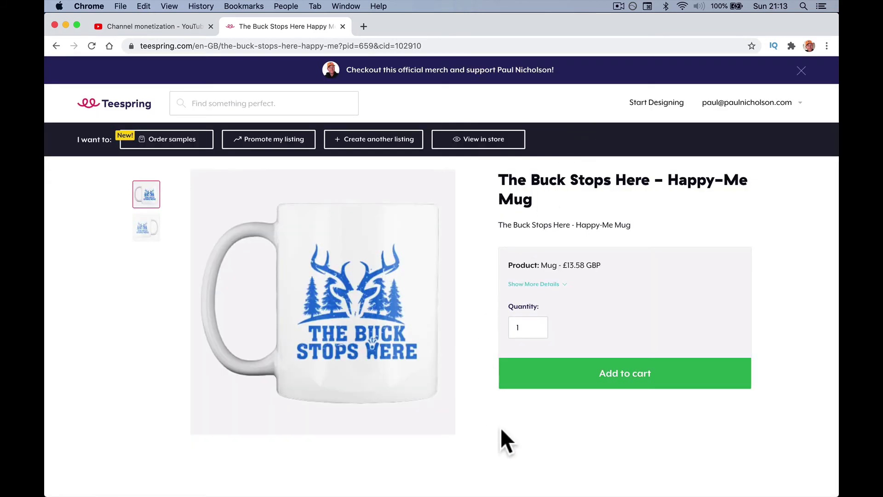
pyautogui.scroll(-3, 501, 432)
pyautogui.scroll(-5, 500, 432)
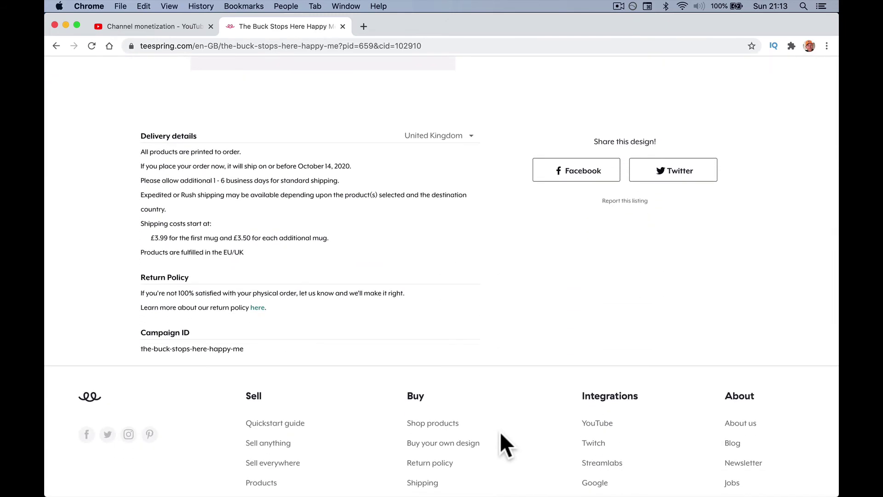
pyautogui.scroll(8, 501, 433)
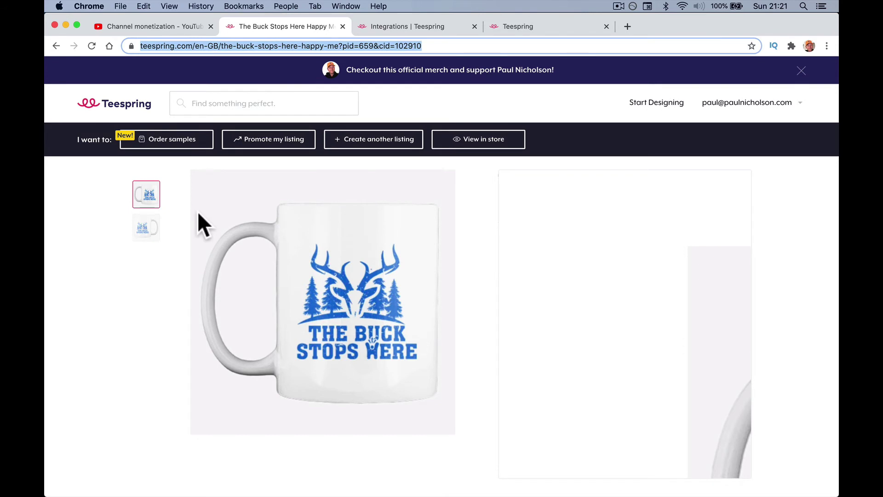
# Read YouTube Studio's note that merch takes days to appear and check the current date.
pyautogui.click(156, 26)
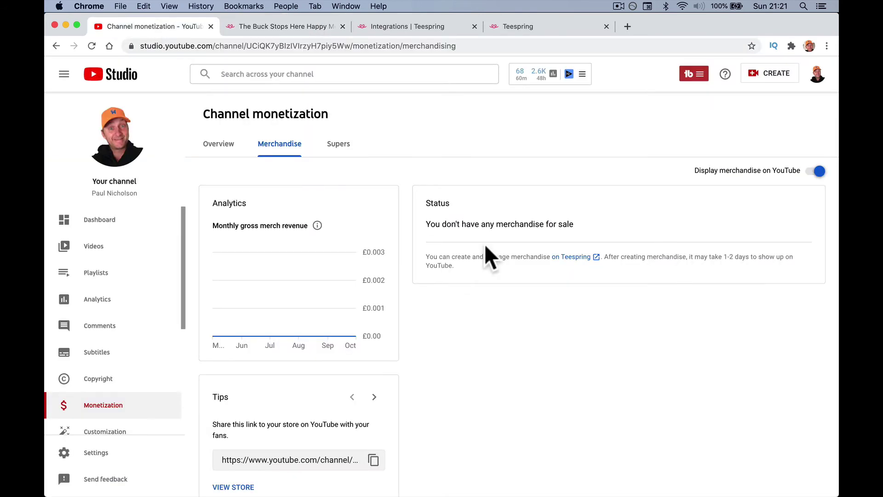
pyautogui.moveTo(610, 257); pyautogui.dragTo(694, 256)
pyautogui.click(711, 260)
pyautogui.click(777, 7)
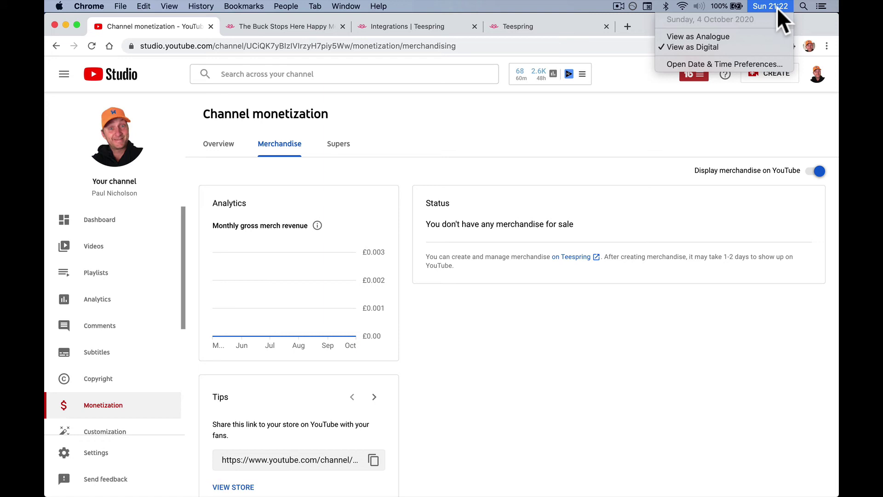
pyautogui.click(625, 301)
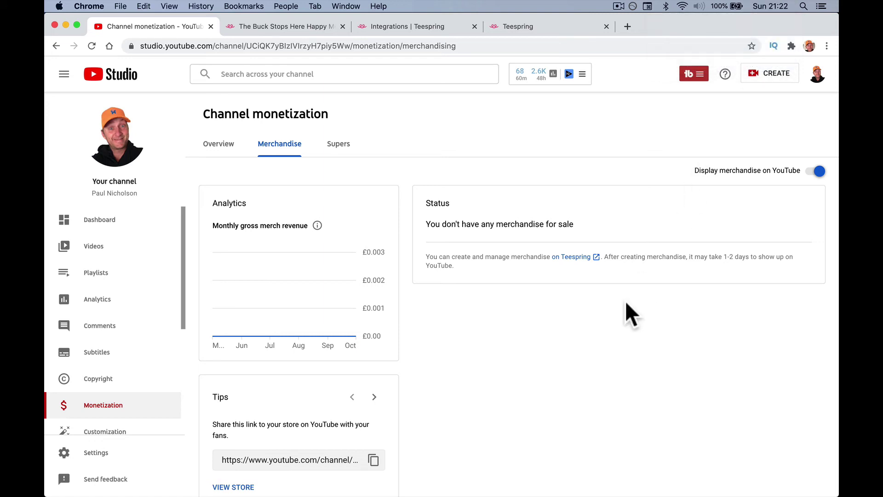
pyautogui.click(542, 25)
# Return to the Happy-Me Mug product page and check the £3.99 shipping cost.
pyautogui.click(433, 27)
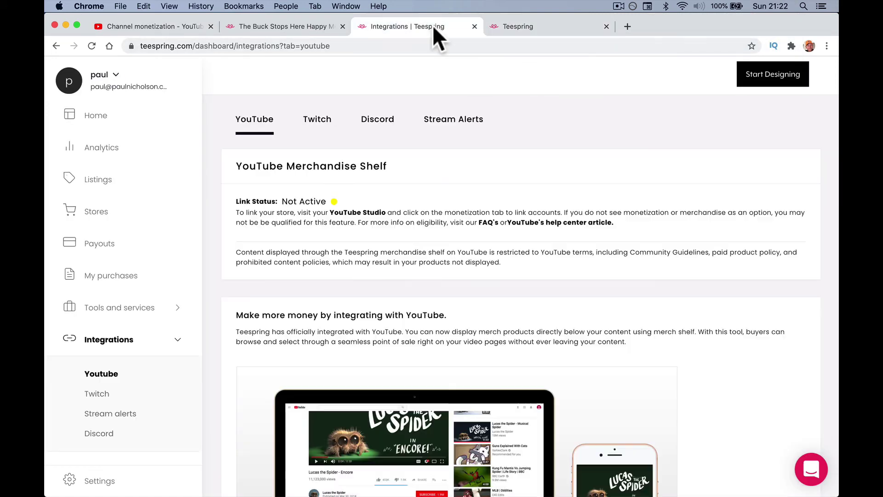
pyautogui.click(295, 27)
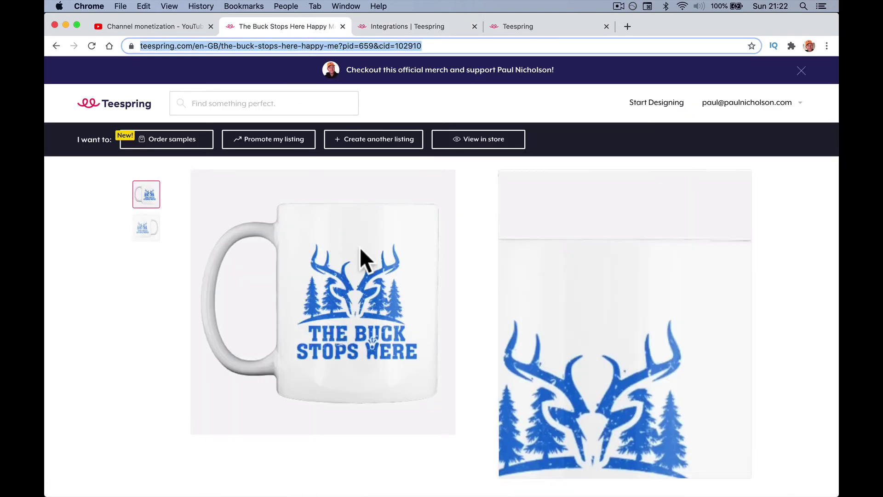
pyautogui.scroll(-10, 359, 247)
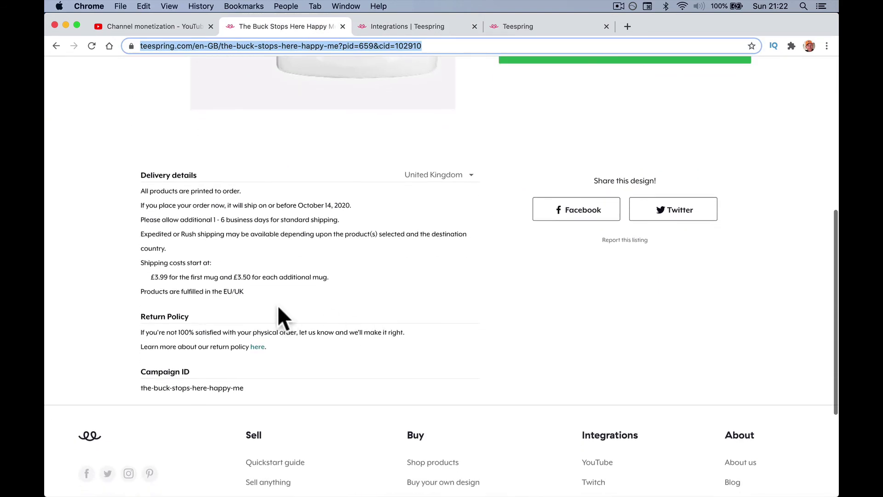
pyautogui.click(152, 263)
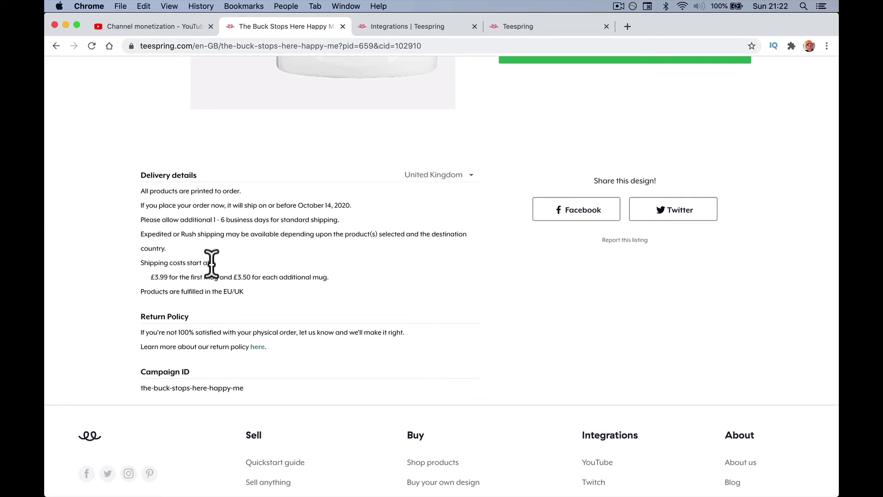
pyautogui.moveTo(158, 277); pyautogui.dragTo(168, 276)
# Confirm the £13.58 GBP mug price and add one white 11oz mug to the cart.
pyautogui.scroll(4, 286, 344)
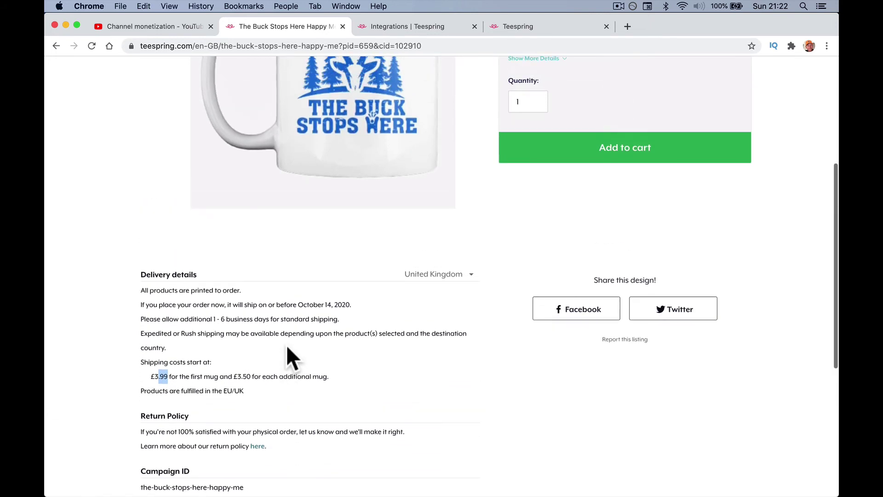
pyautogui.scroll(1, 286, 344)
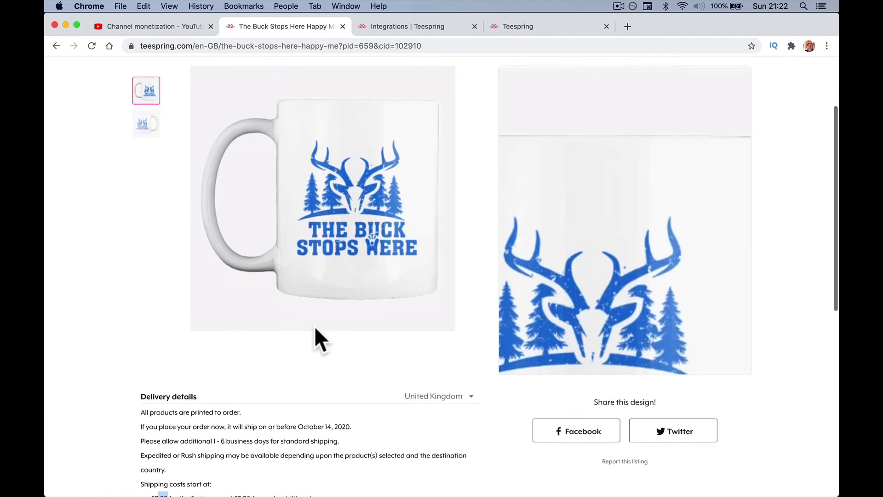
pyautogui.moveTo(562, 167); pyautogui.dragTo(600, 166)
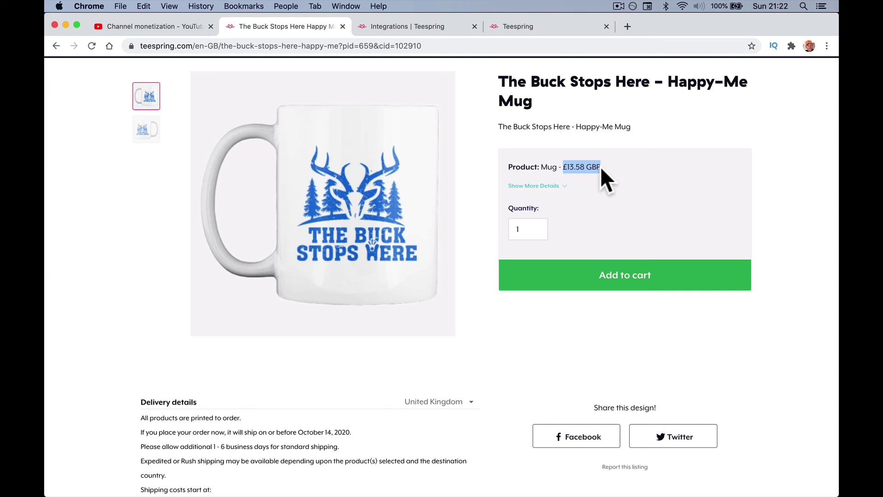
pyautogui.scroll(-3, 600, 166)
pyautogui.click(637, 193)
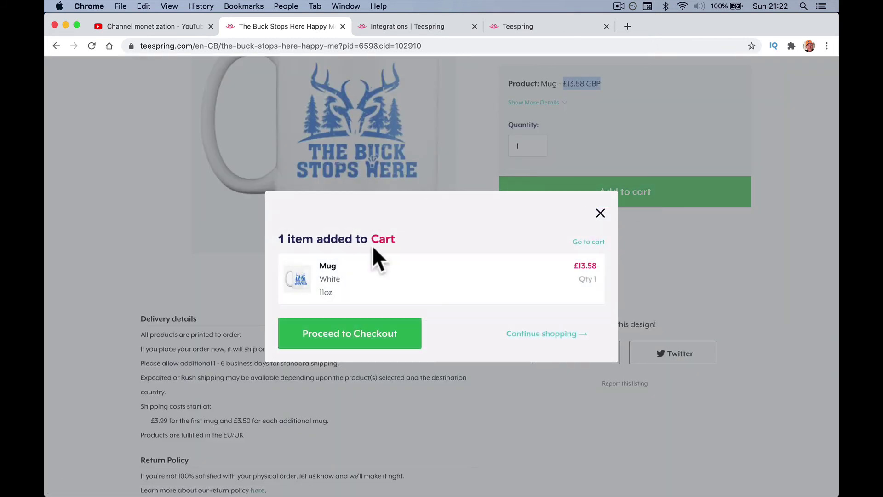
# Proceed to checkout and enter the shipping full name, street address and postal code.
pyautogui.click(341, 335)
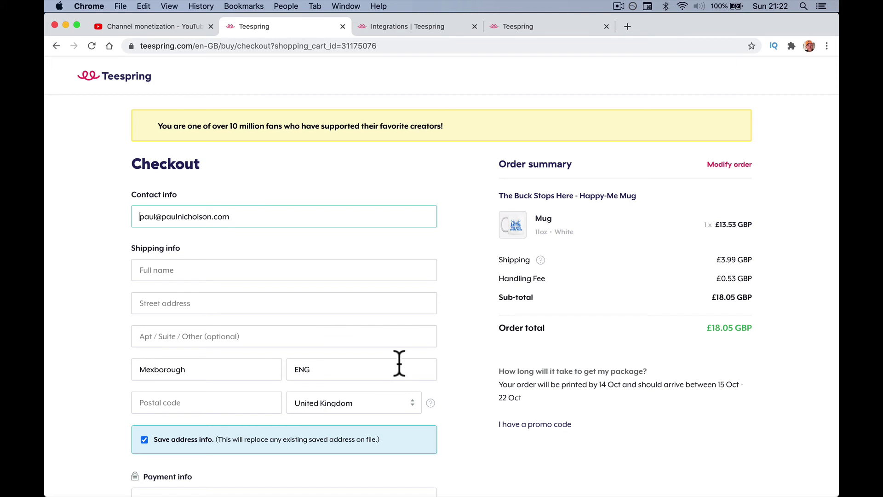
pyautogui.click(248, 269)
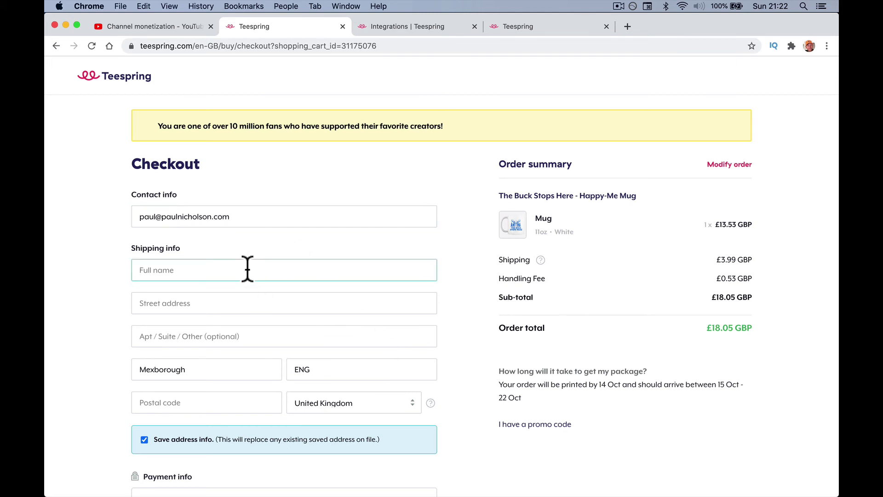
pyautogui.click(140, 303)
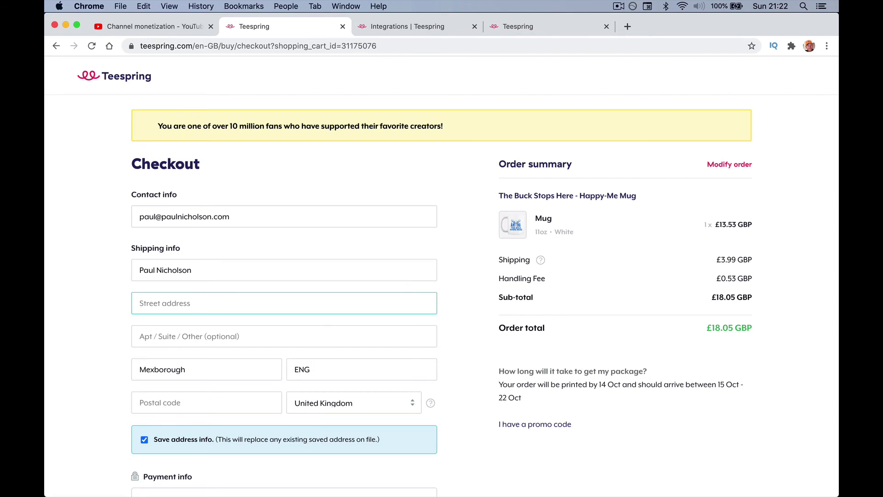
pyautogui.press('Tab')
pyautogui.press('Tab')
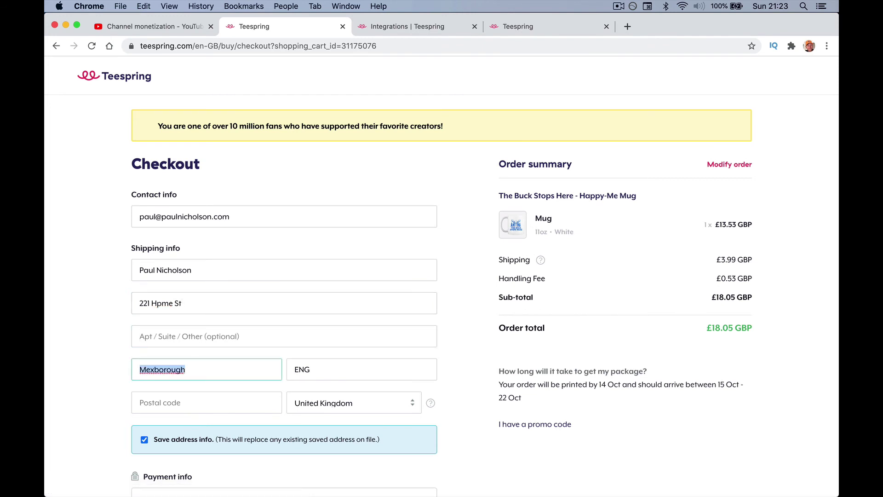
pyautogui.click(179, 396)
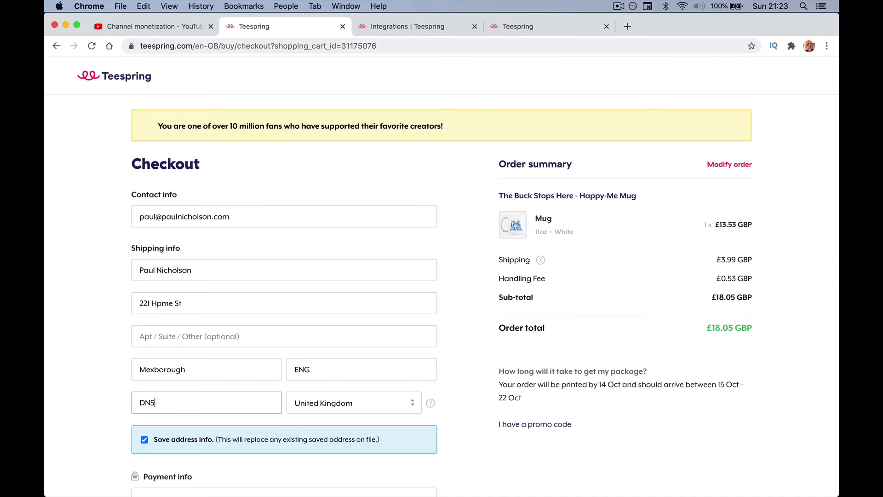
pyautogui.press('Tab')
# Review the checkout form and order summary showing £18.05 GBP with £3.99 shipping.
pyautogui.scroll(-3, 188, 407)
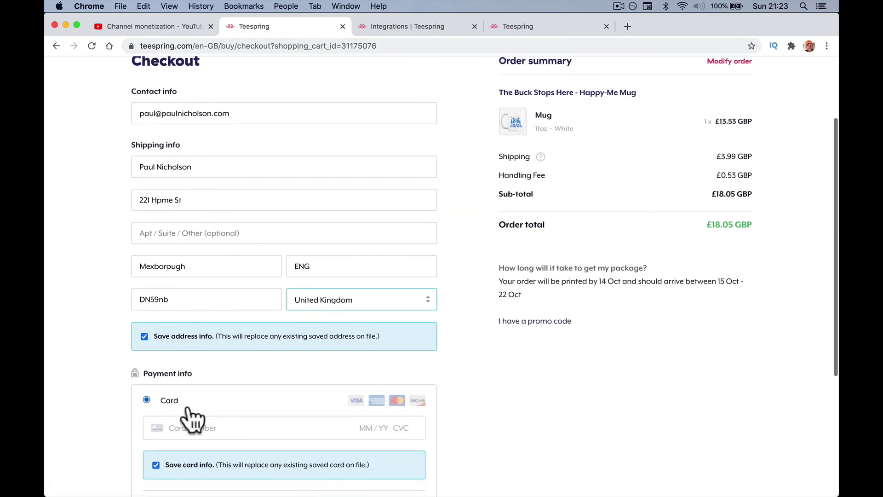
pyautogui.scroll(-5, 193, 419)
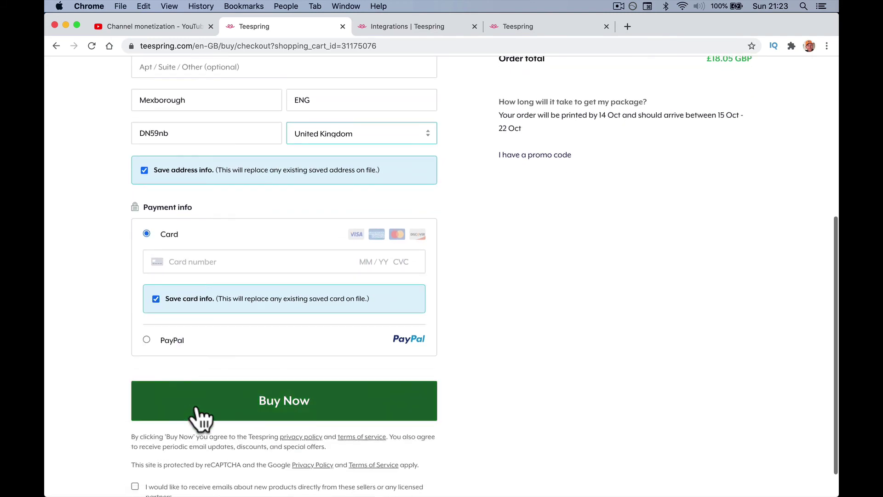
pyautogui.scroll(4, 258, 407)
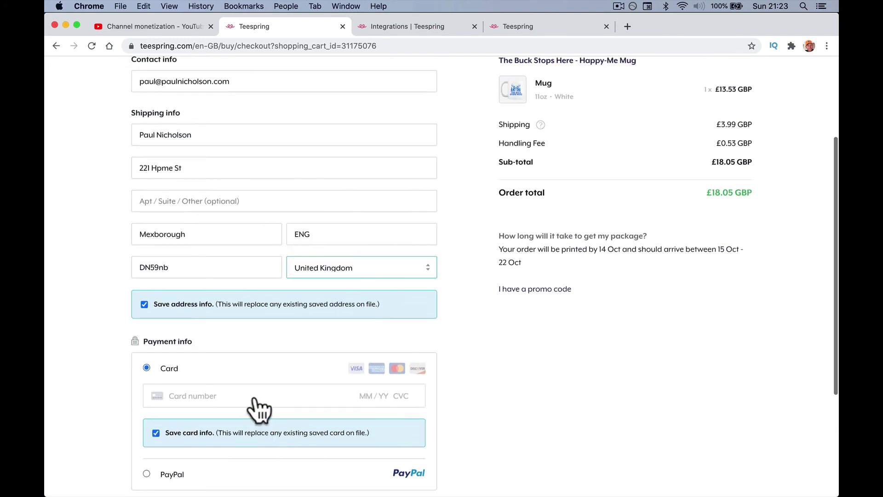
pyautogui.scroll(2, 256, 398)
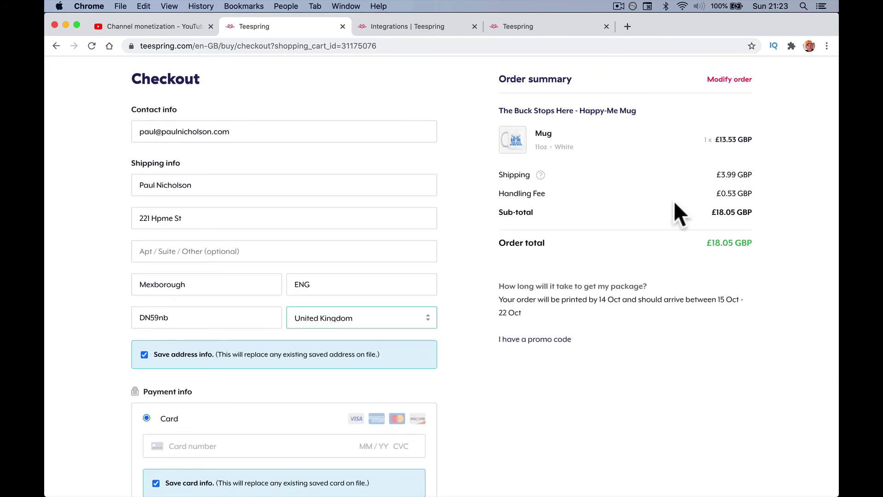
pyautogui.press('super+a')
pyautogui.click(714, 181)
pyautogui.scroll(2, 708, 181)
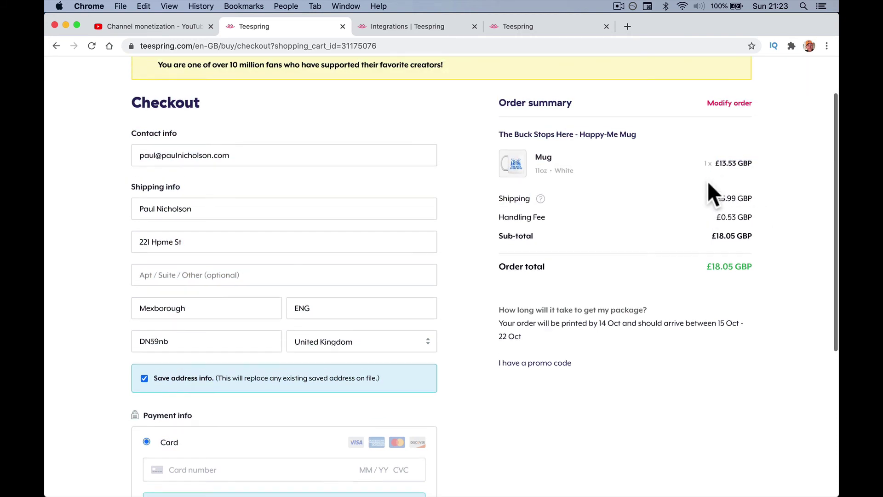
pyautogui.moveTo(759, 221); pyautogui.dragTo(763, 291)
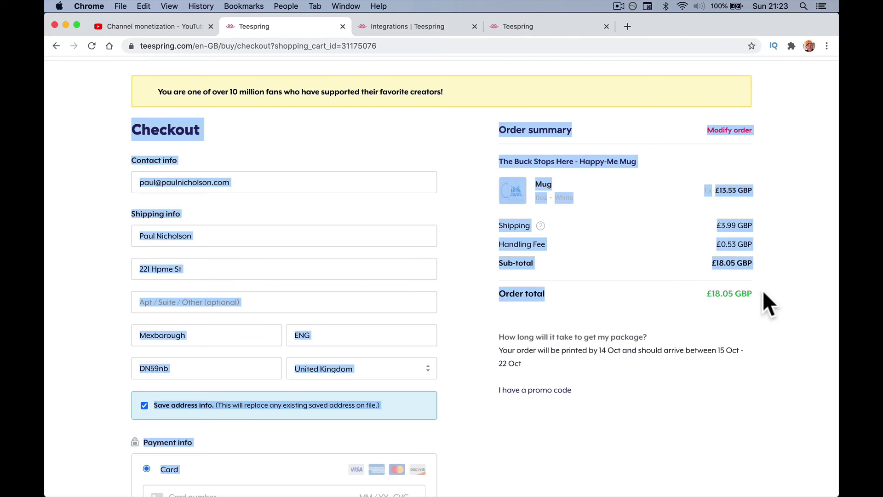
pyautogui.click(763, 291)
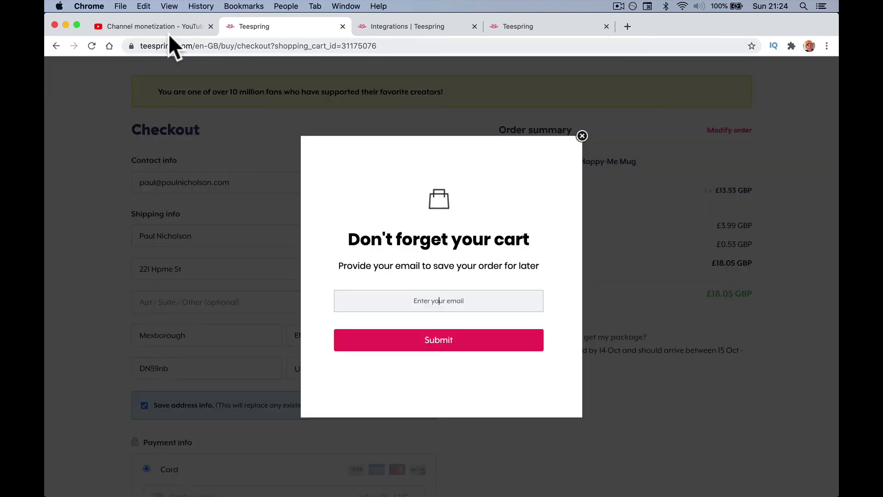
# Leave the checkout unpaid and switch to the YouTube Studio Channel monetization tab.
pyautogui.click(162, 29)
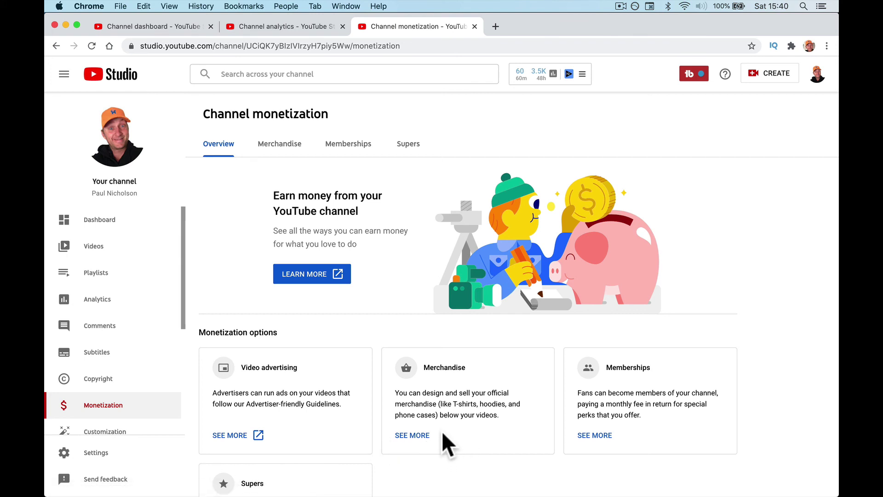
# Open Merchandise's Organize items list and view the Happy-Me Mug's £9.07 Teespring page.
pyautogui.click(416, 435)
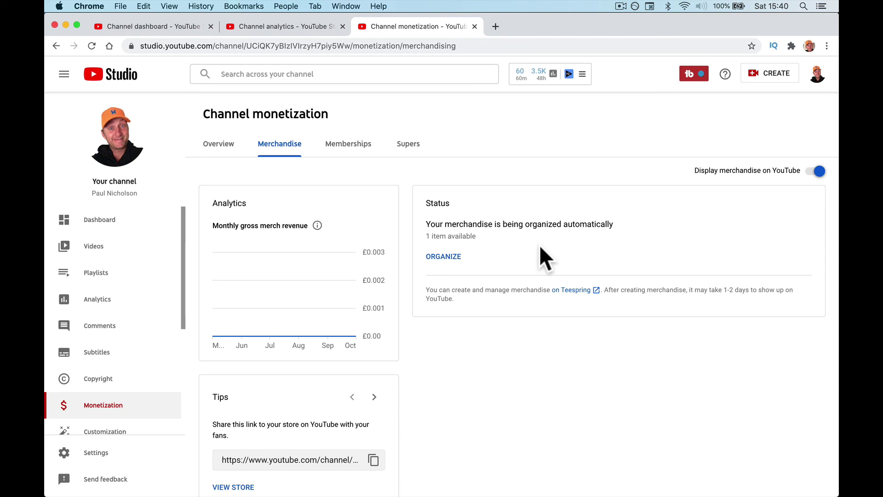
pyautogui.click(439, 264)
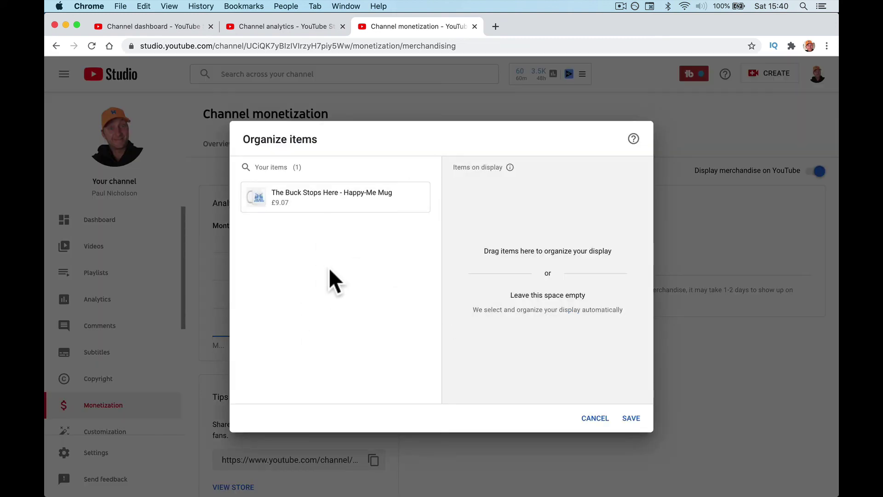
pyautogui.moveTo(326, 203)
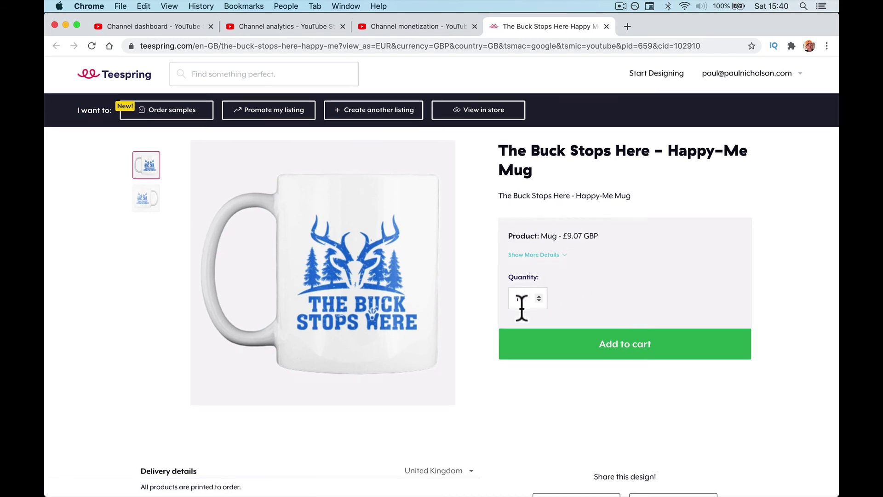
pyautogui.scroll(-5, 523, 303)
pyautogui.scroll(5, 520, 306)
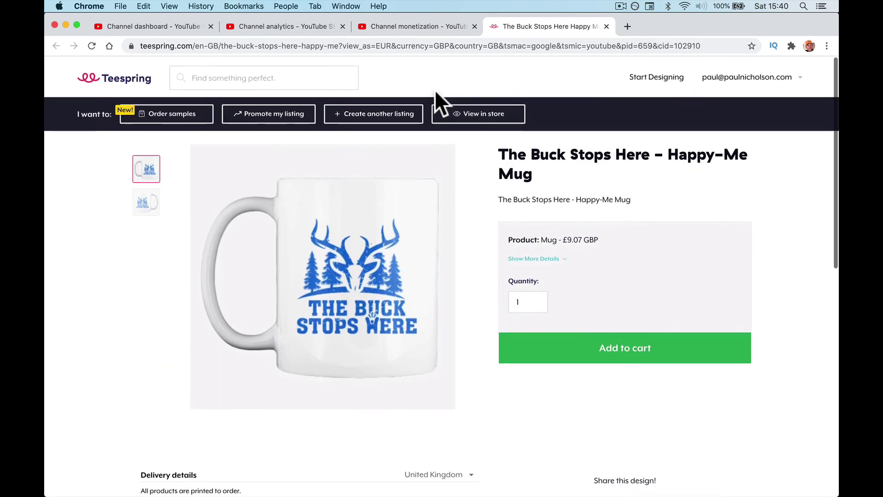
pyautogui.click(389, 45)
# Load YouTube, go to Your channel, and confirm the Happy-Me Mug on a video's merch shelf.
pyautogui.write('y')
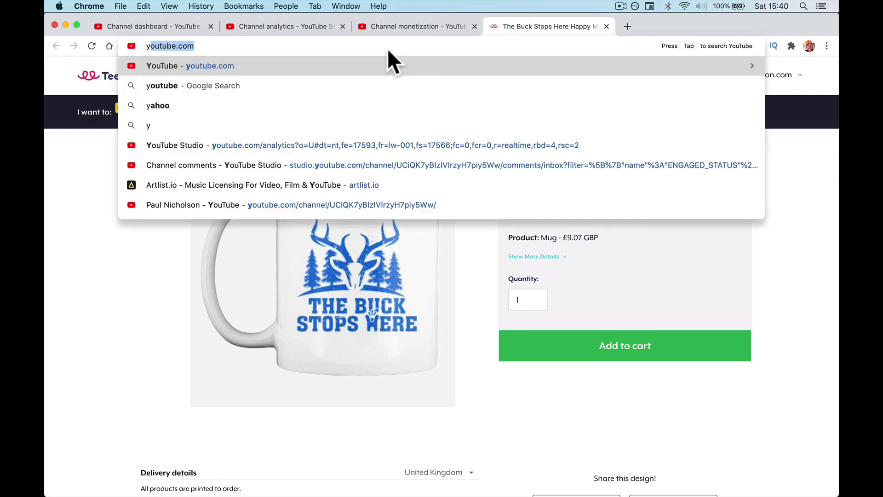
pyautogui.press('Return')
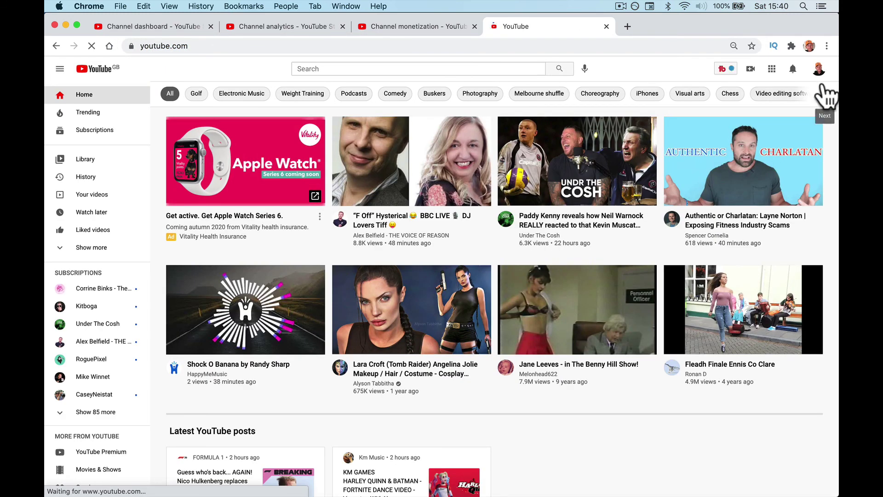
pyautogui.click(819, 69)
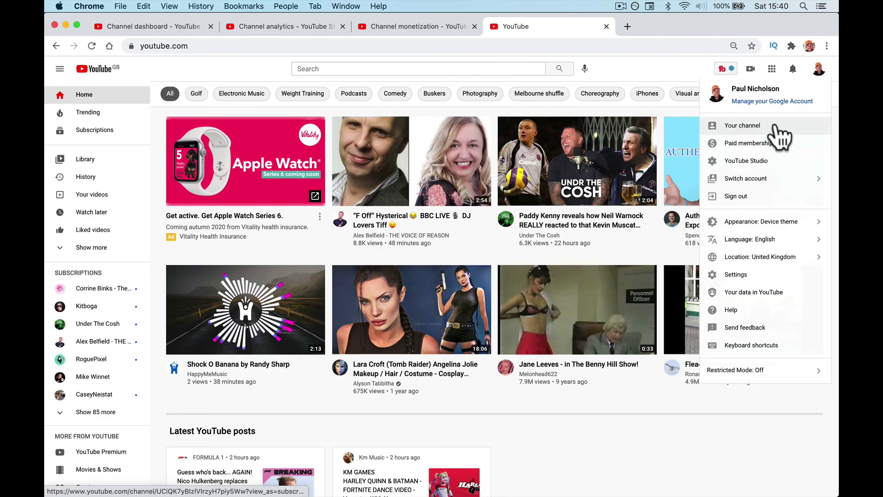
pyautogui.click(780, 125)
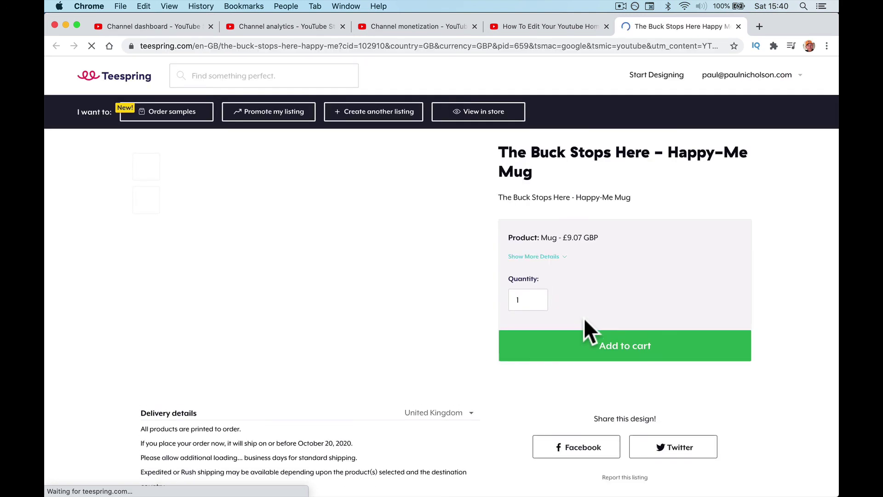
pyautogui.click(685, 45)
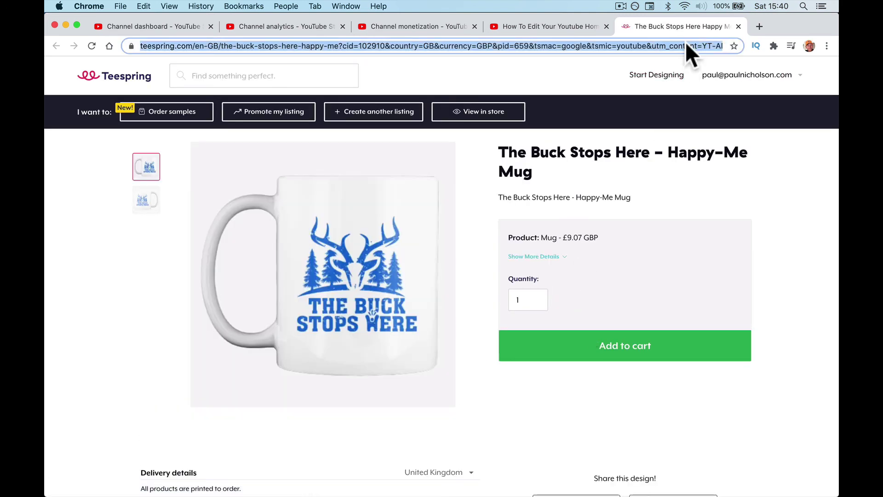
pyautogui.click(738, 26)
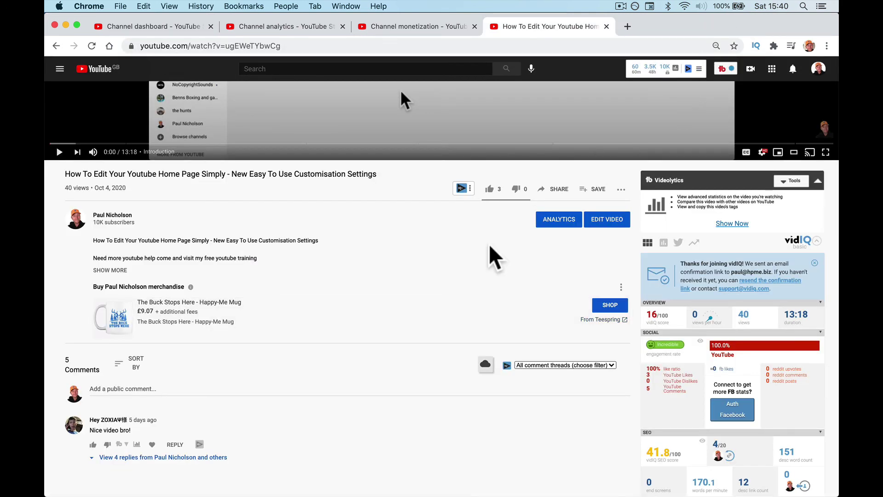